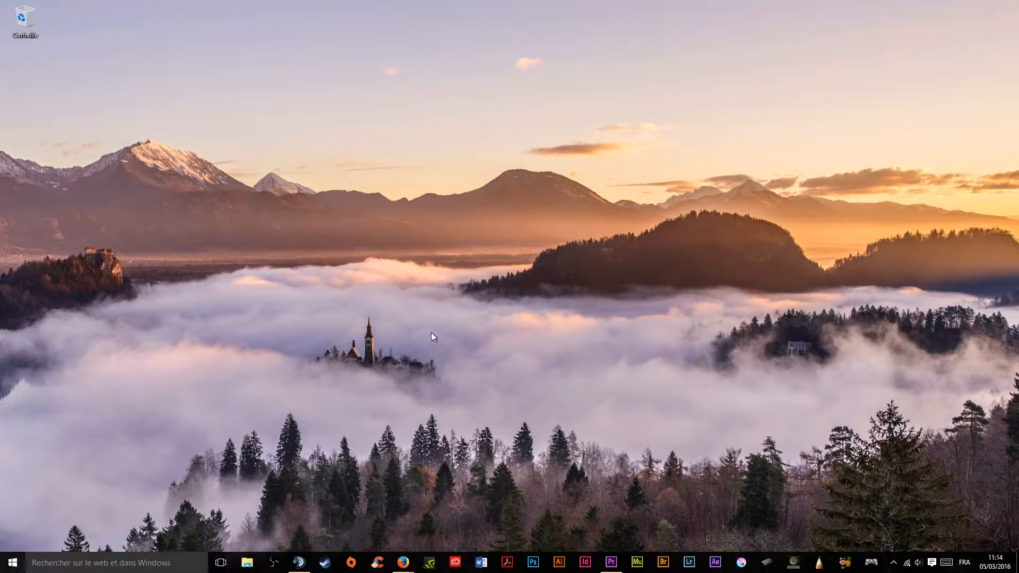
Search Google in Firefox for "styles pour photoshop" and open the Tutsps page offering 352 layer styles
{"action": "mouse_move", "coordinate": [403, 562]}
{"action": "left_click", "coordinate": [443, 523]}
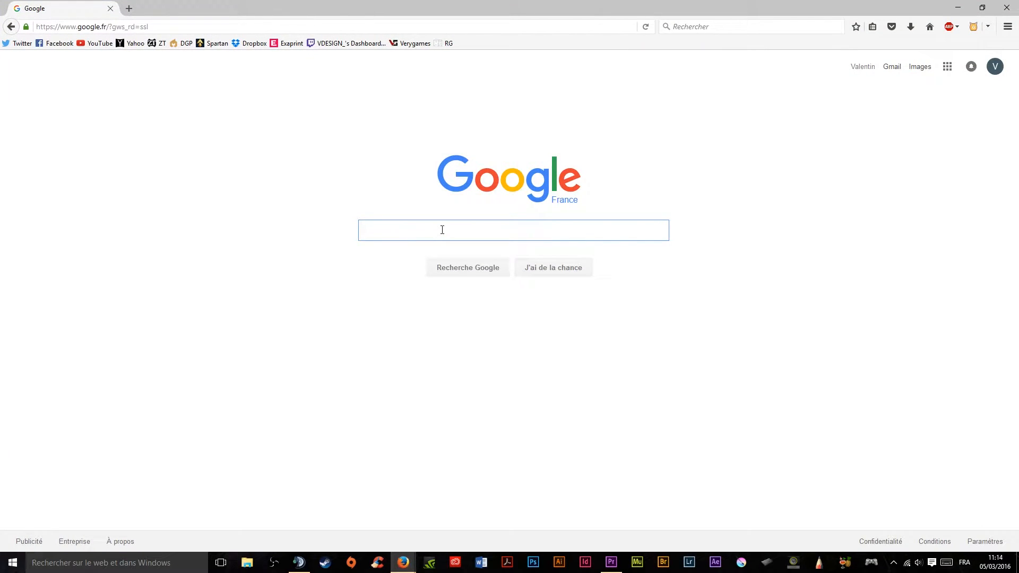
{"action": "type", "text": "styl"}
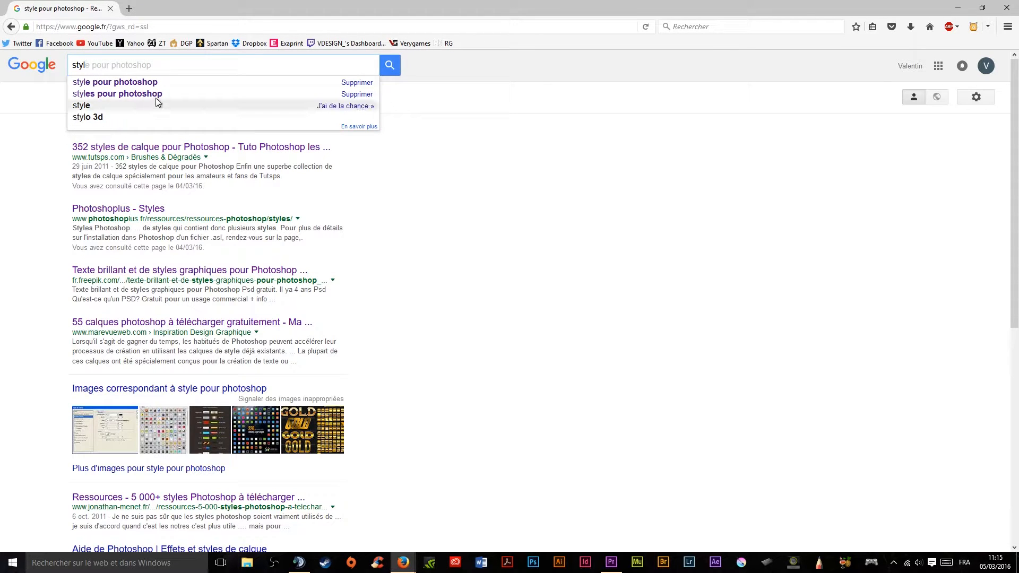
{"action": "left_click", "coordinate": [158, 94]}
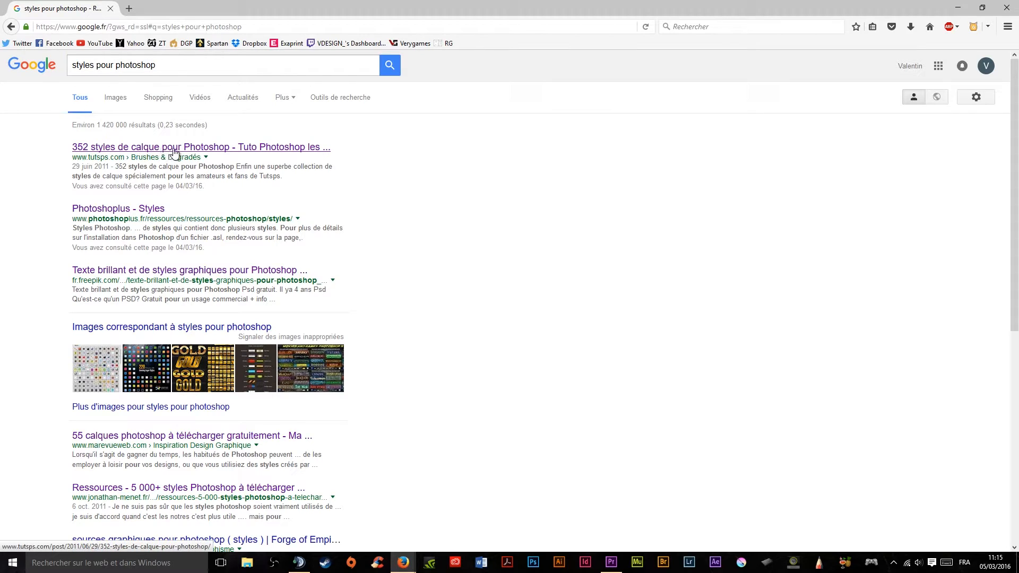
{"action": "left_click", "coordinate": [112, 153]}
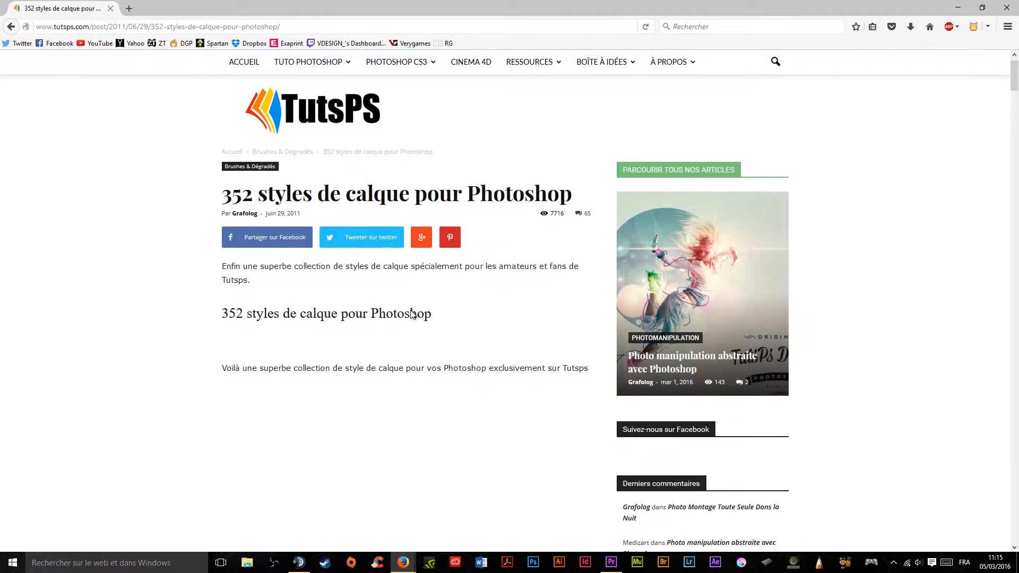
Look over the 352 styles article and download its Styles_Tutsps archive
{"action": "scroll", "coordinate": [411, 313], "scroll_direction": "down", "scroll_amount": 4}
{"action": "scroll", "coordinate": [291, 268], "scroll_direction": "down", "scroll_amount": 5}
{"action": "scroll", "coordinate": [276, 170], "scroll_direction": "up", "scroll_amount": 4}
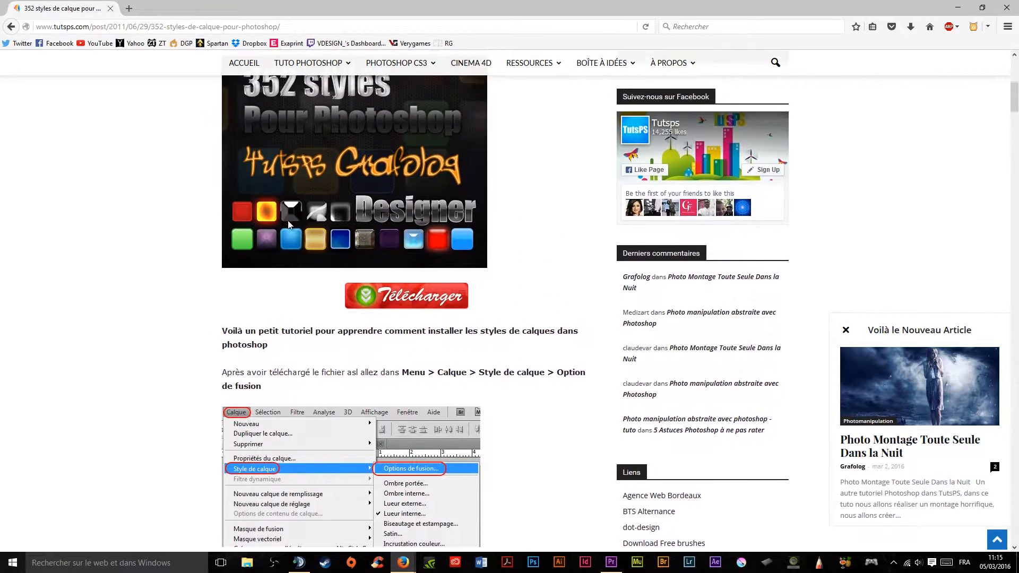
{"action": "scroll", "coordinate": [382, 289], "scroll_direction": "up", "scroll_amount": 2}
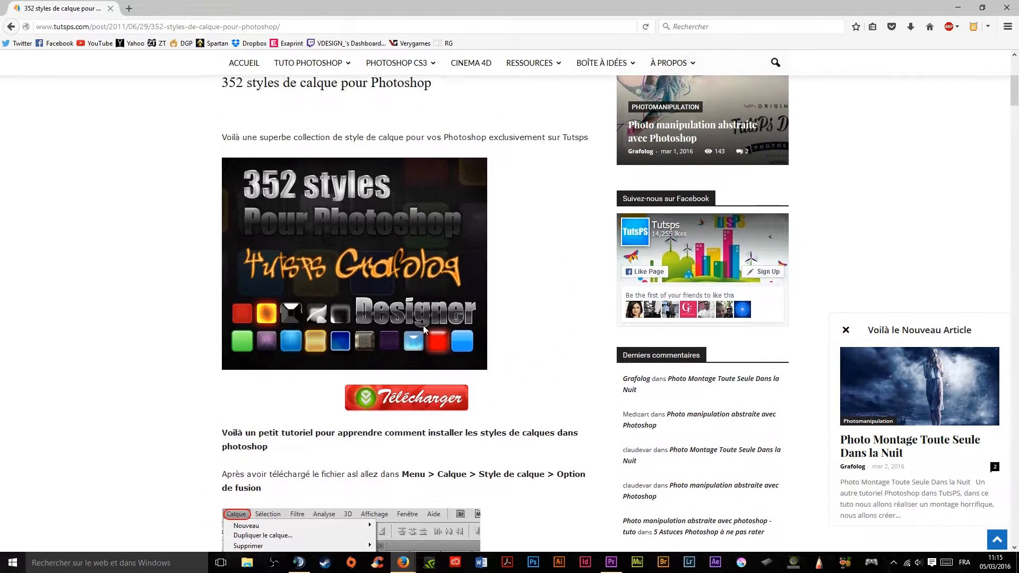
{"action": "scroll", "coordinate": [300, 332], "scroll_direction": "down", "scroll_amount": 5}
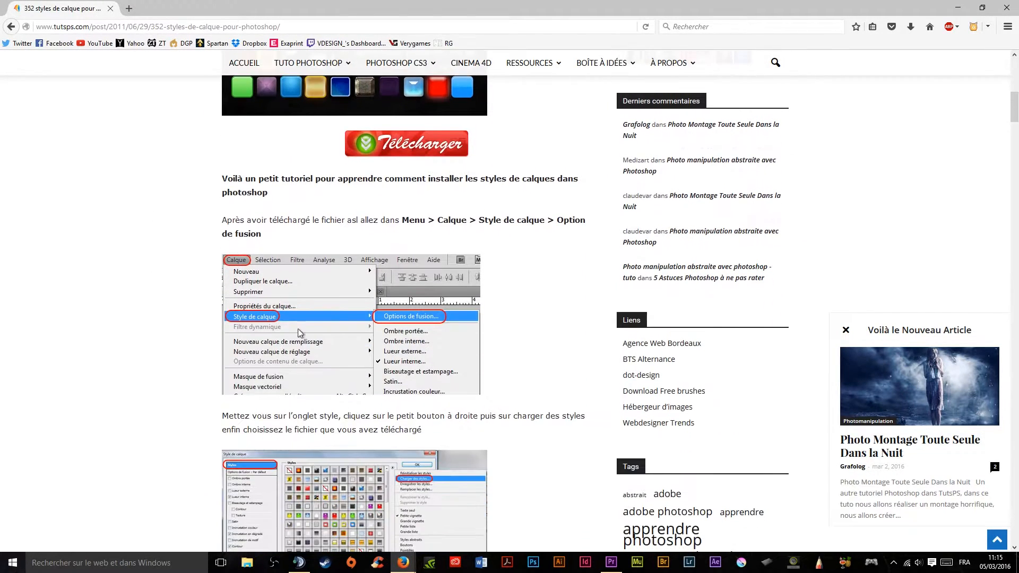
{"action": "scroll", "coordinate": [425, 307], "scroll_direction": "up", "scroll_amount": 4}
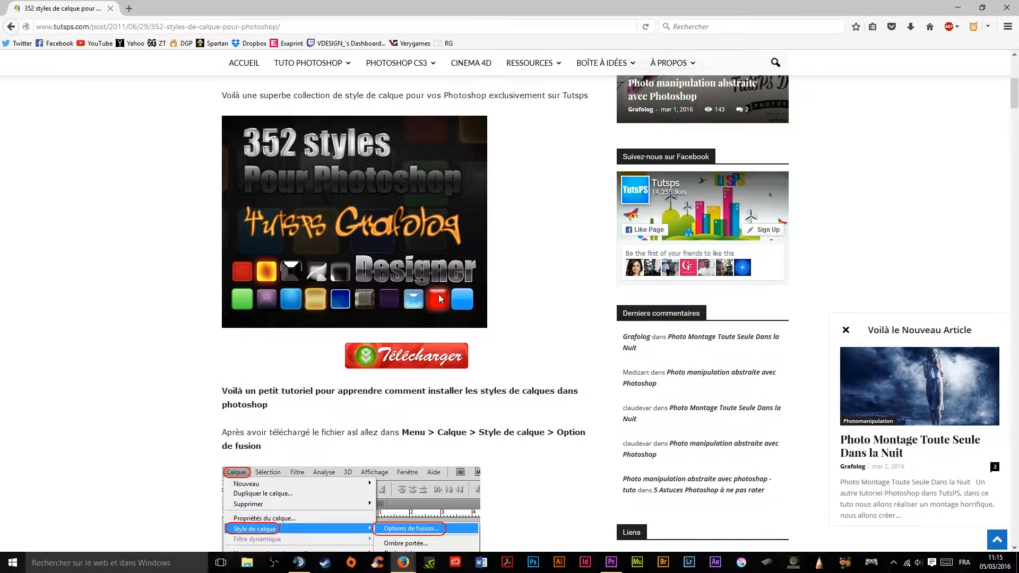
{"action": "scroll", "coordinate": [438, 298], "scroll_direction": "up", "scroll_amount": 2}
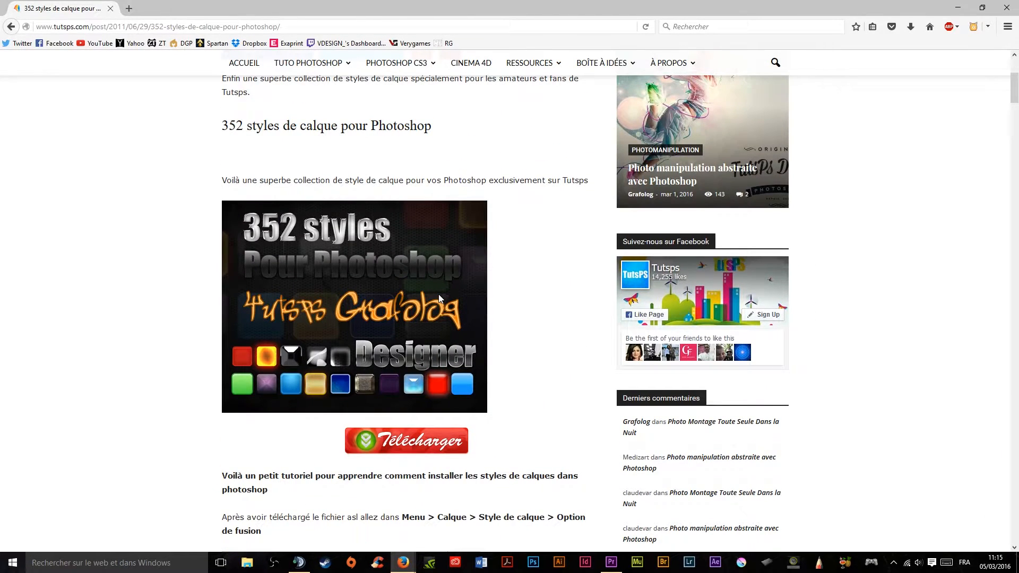
{"action": "left_click", "coordinate": [400, 449]}
{"action": "left_click", "coordinate": [549, 340]}
Switch to File Explorer's Téléchargements folder and extract the Styles_Tutsps archive in place
{"action": "left_click", "coordinate": [963, 11]}
{"action": "left_click", "coordinate": [246, 562]}
{"action": "double_click", "coordinate": [272, 80]}
{"action": "left_click", "coordinate": [312, 82]}
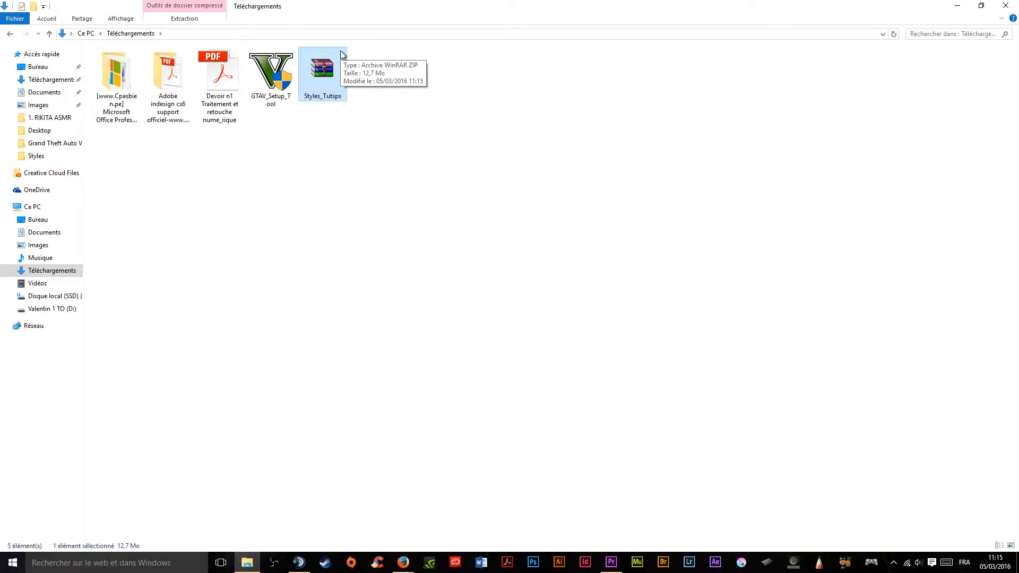
{"action": "right_click", "coordinate": [325, 72]}
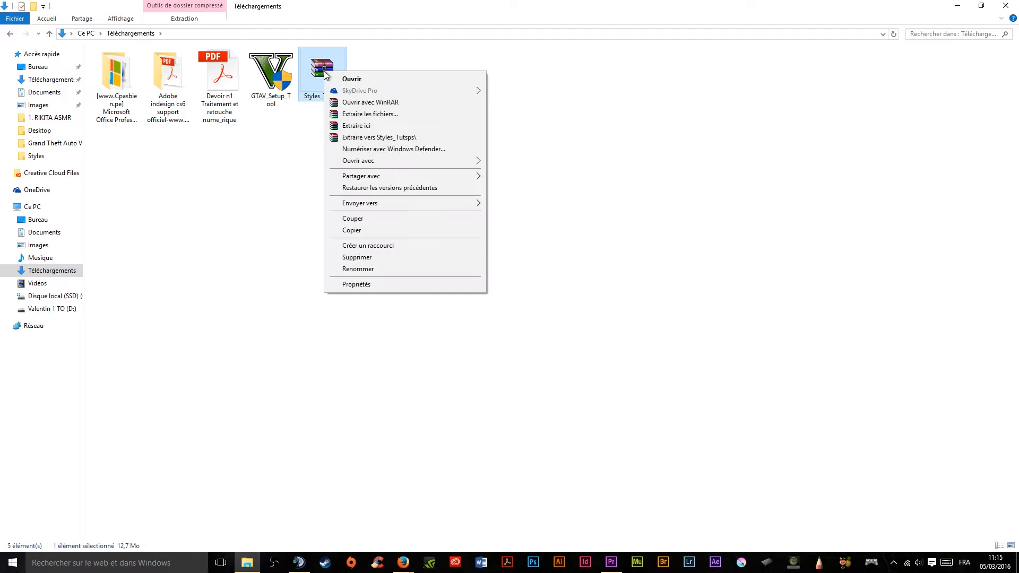
{"action": "left_click", "coordinate": [356, 126]}
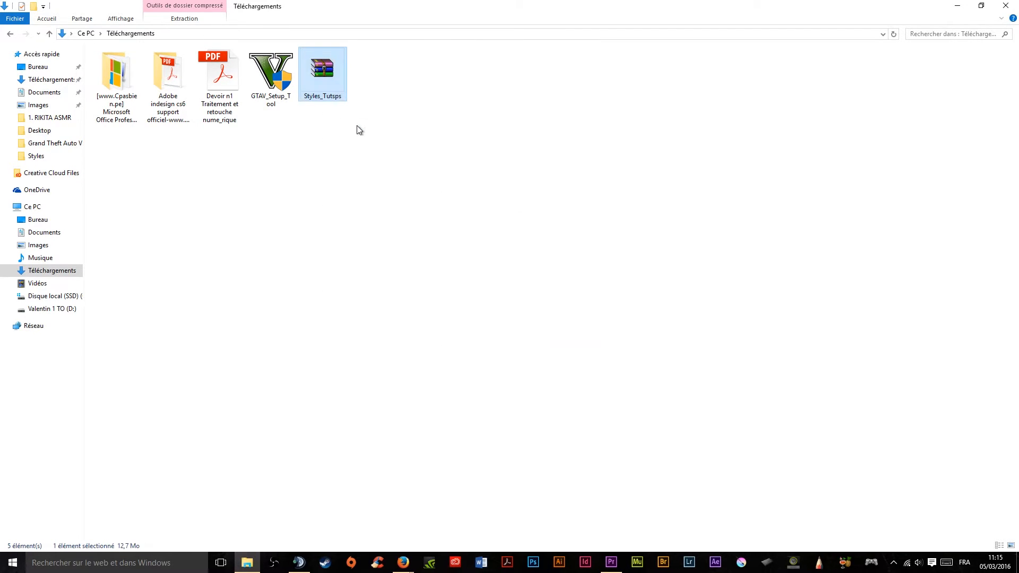
Cut the extracted Styles_Tutsps file and go to the Presets\Styles folder of Adobe Photoshop CC 2015 in Programmes on drive C:
{"action": "left_click", "coordinate": [365, 90]}
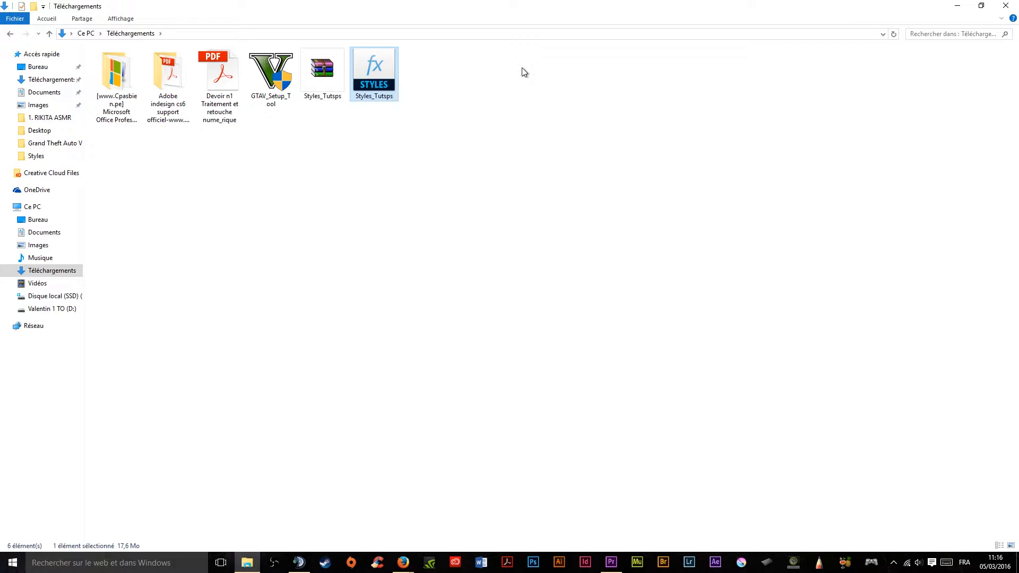
{"action": "key", "text": "ctrl+x"}
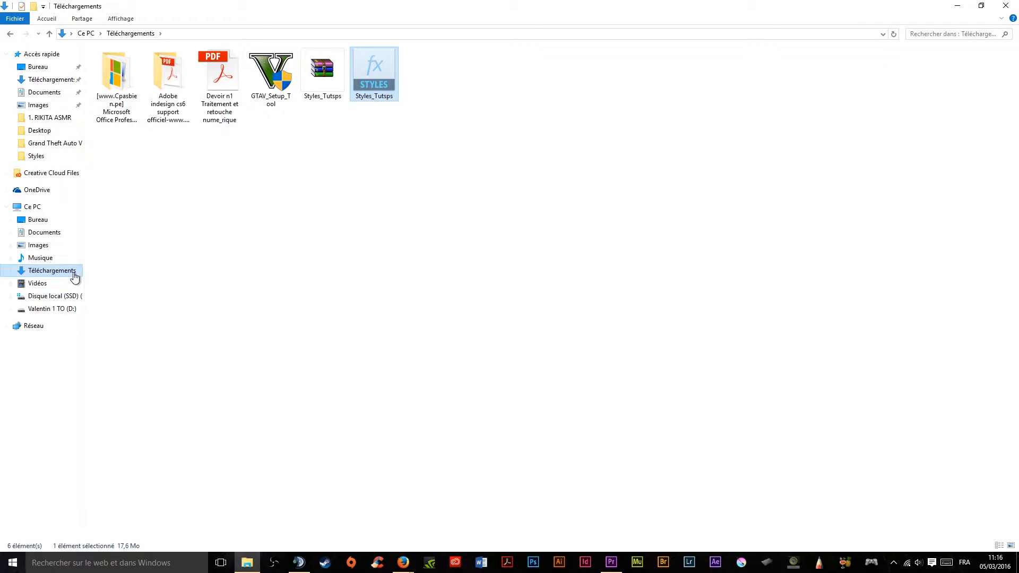
{"action": "left_click", "coordinate": [48, 295]}
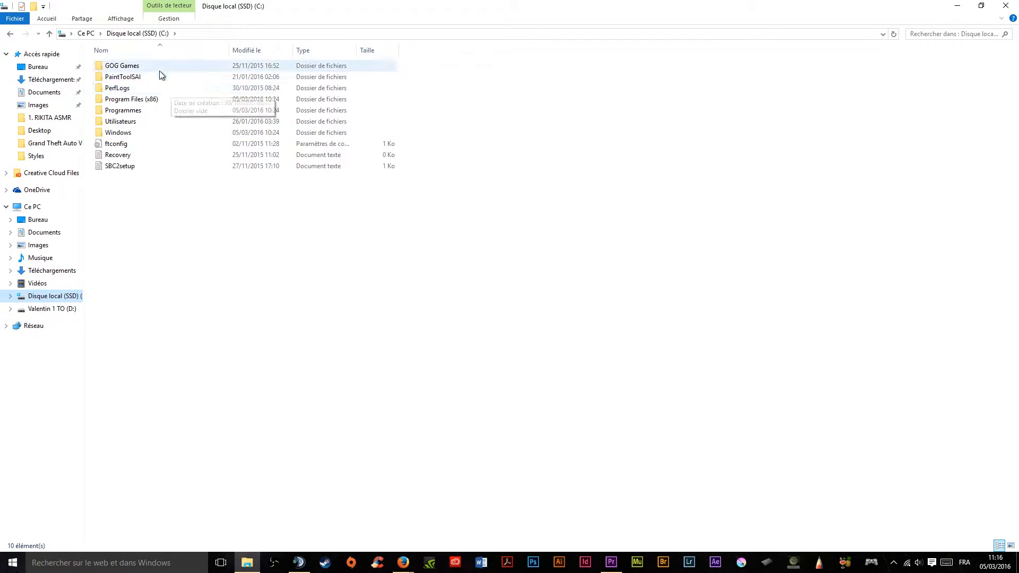
{"action": "double_click", "coordinate": [139, 112]}
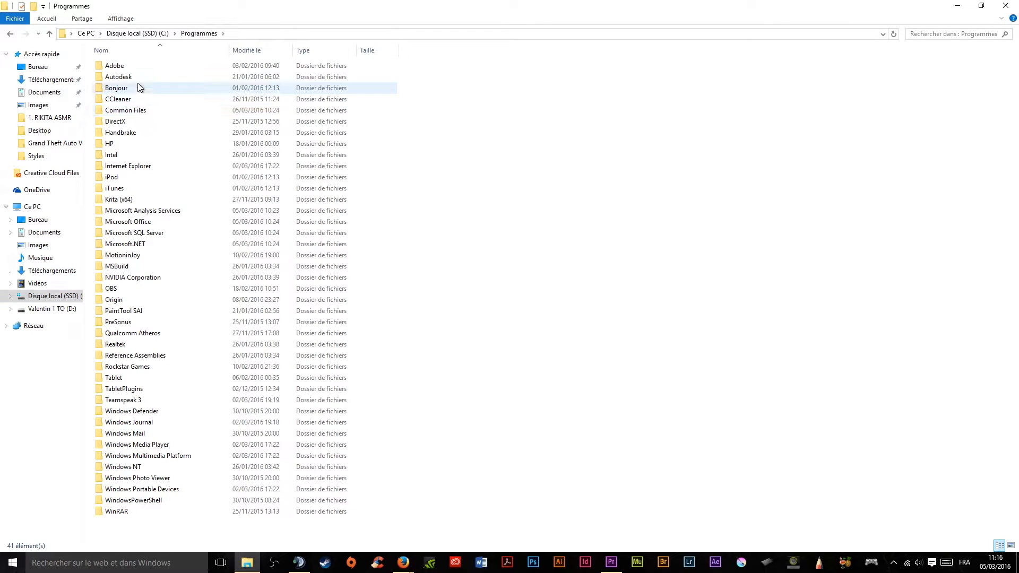
{"action": "double_click", "coordinate": [140, 66]}
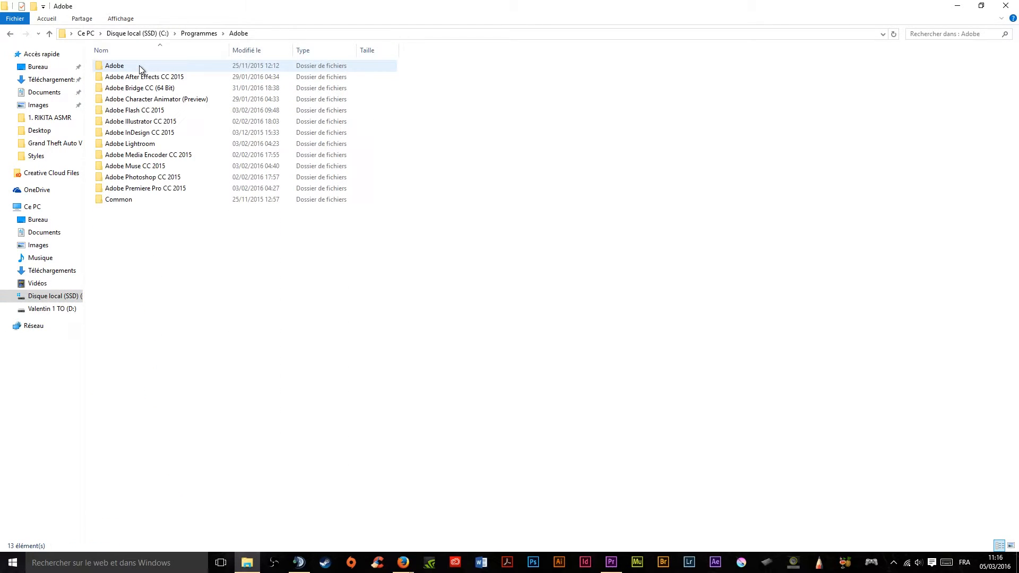
{"action": "double_click", "coordinate": [162, 181]}
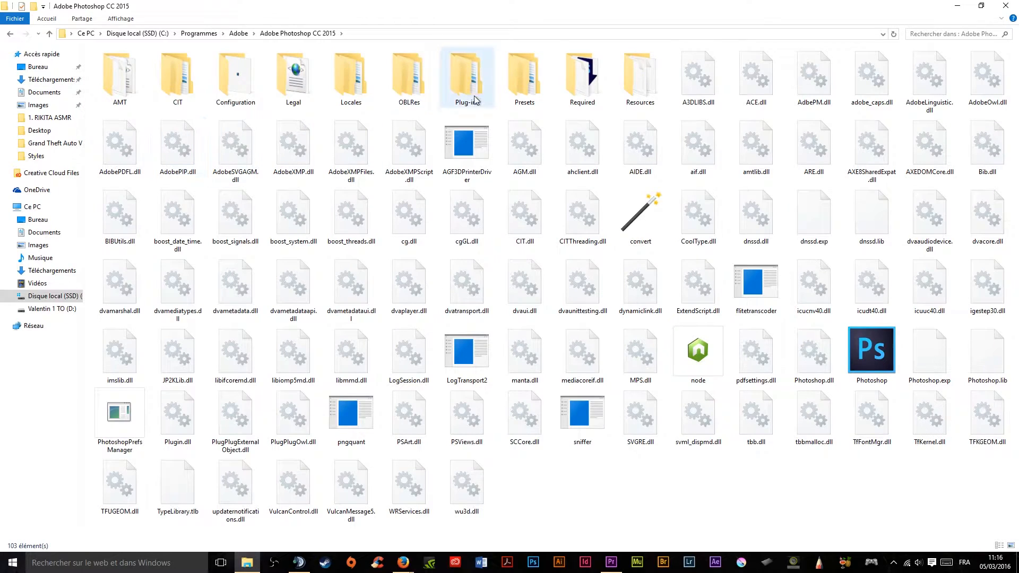
{"action": "left_click", "coordinate": [520, 74]}
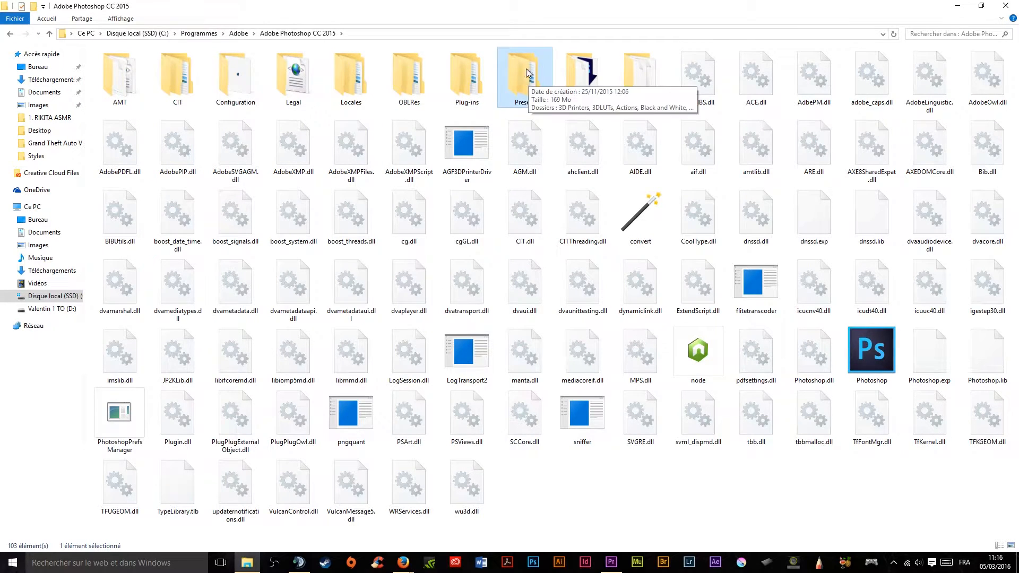
{"action": "double_click", "coordinate": [521, 74]}
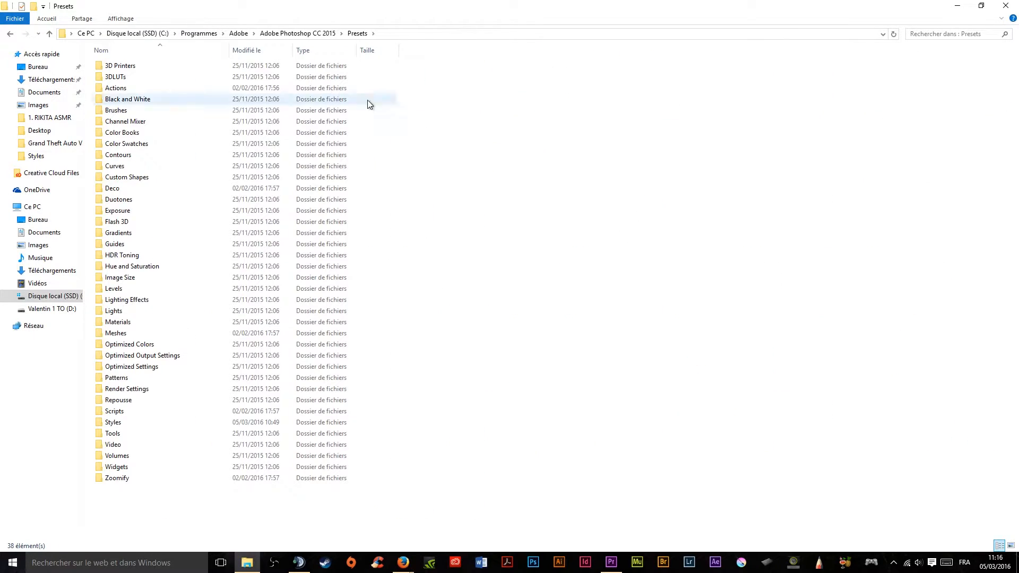
{"action": "left_click", "coordinate": [112, 425]}
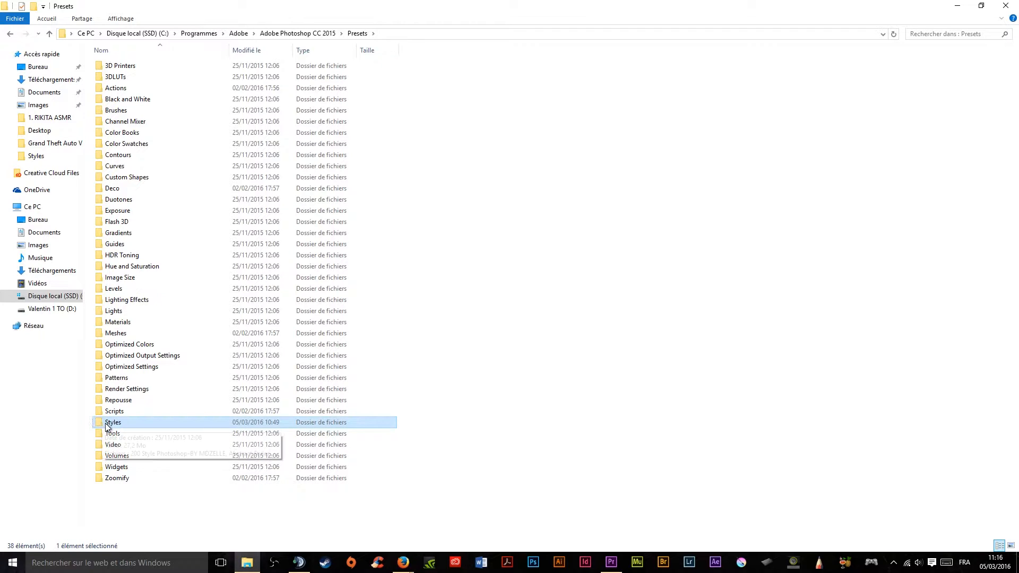
{"action": "double_click", "coordinate": [110, 424]}
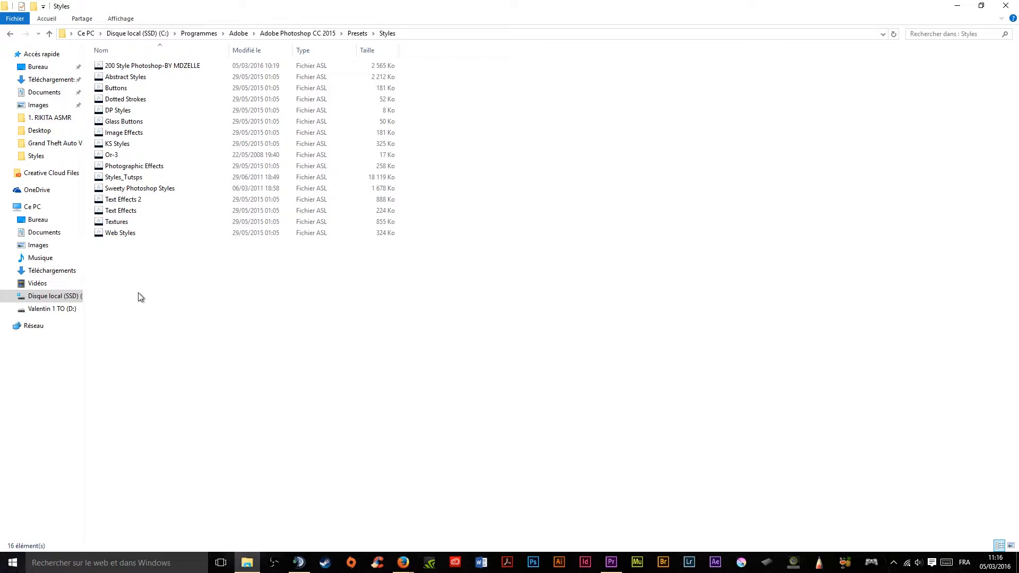
Paste the Styles_Tutsps file into the Styles folder, replacing the existing copy with administrator rights, and close File Explorer
{"action": "key", "text": "ctrl+v"}
{"action": "left_click_drag", "start_coordinate": [499, 148], "coordinate": [593, 134]}
{"action": "left_click", "coordinate": [555, 196]}
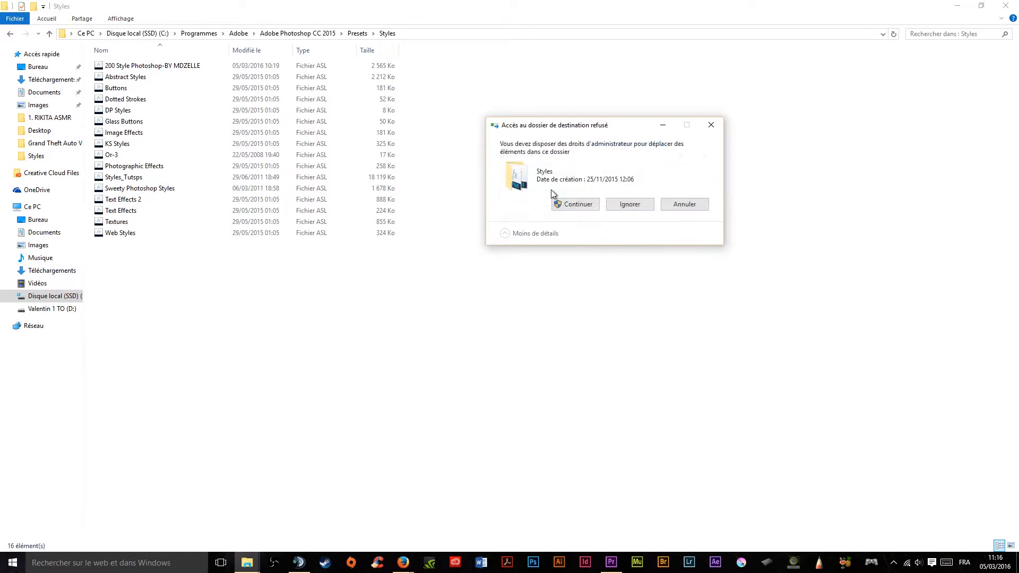
{"action": "left_click", "coordinate": [558, 204]}
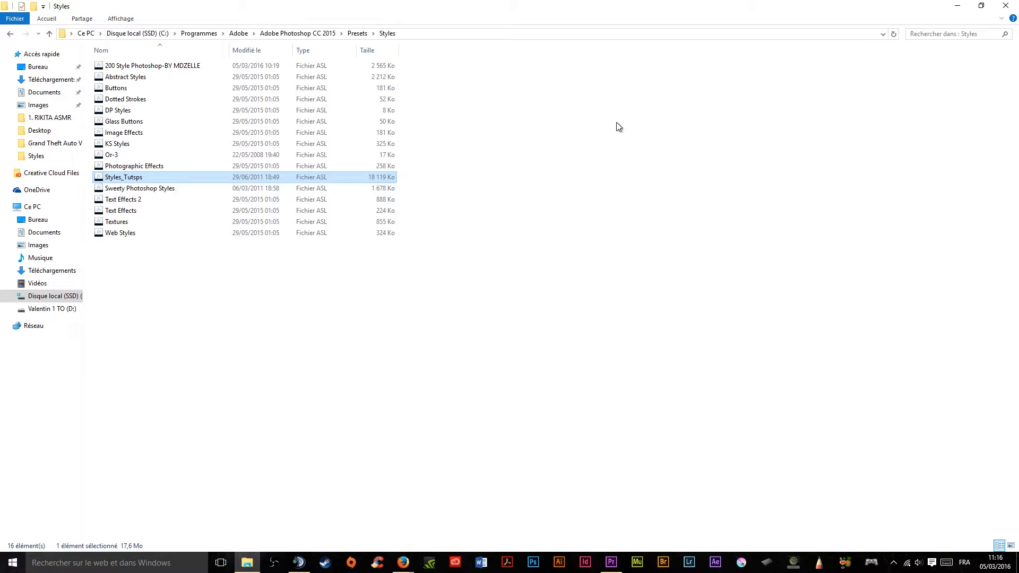
{"action": "left_click", "coordinate": [1006, 6]}
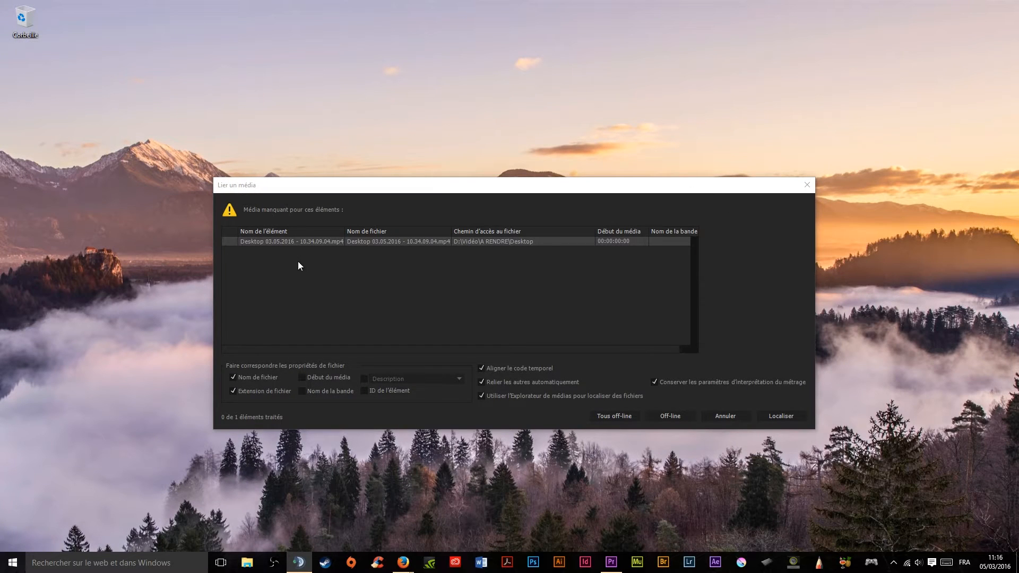
Cancel the missing-media linking dialog and create a new blank document in Photoshop
{"action": "left_click", "coordinate": [720, 415]}
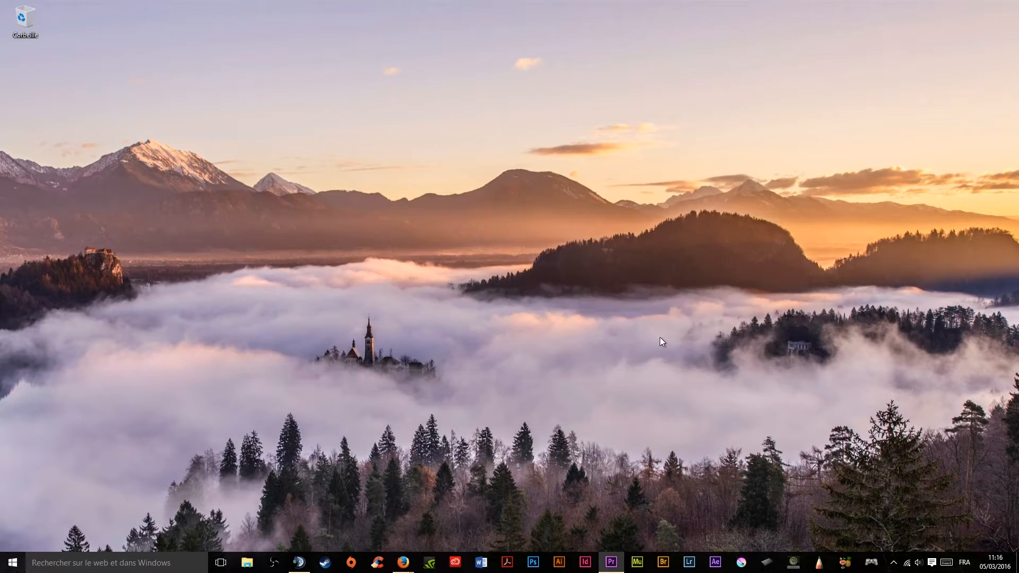
{"action": "left_click", "coordinate": [533, 562]}
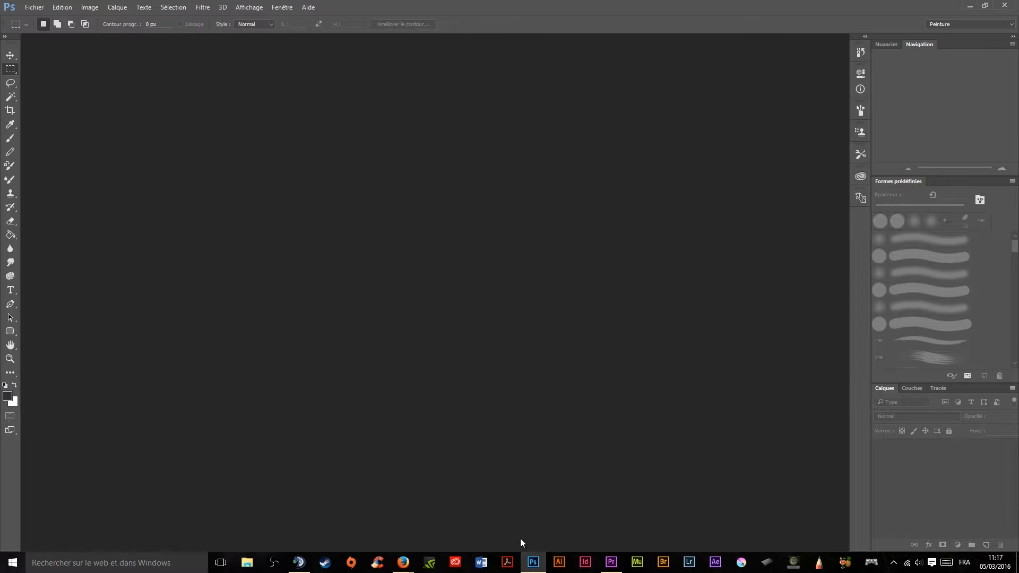
{"action": "left_click", "coordinate": [34, 8]}
{"action": "left_click", "coordinate": [48, 19]}
{"action": "left_click", "coordinate": [582, 203]}
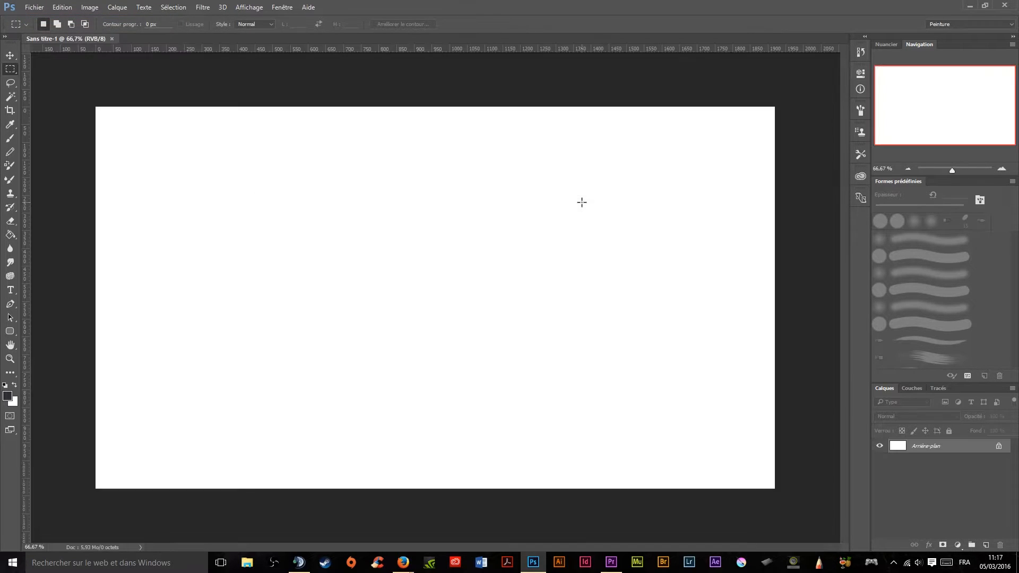
Add the text "TEST TUTO" with the Type tool and move it to the centre of the canvas
{"action": "left_click", "coordinate": [10, 289]}
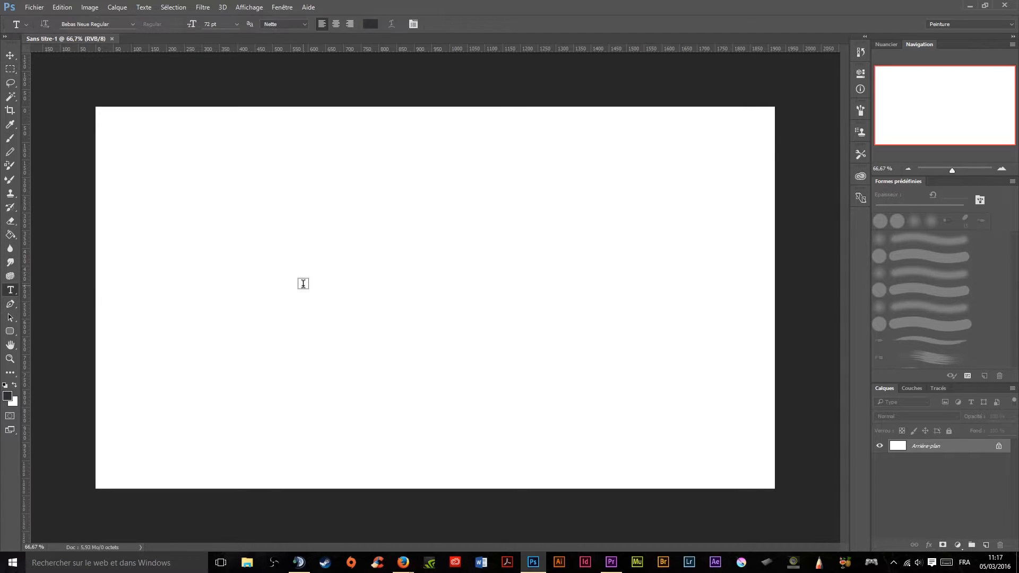
{"action": "left_click", "coordinate": [303, 282]}
{"action": "type", "text": "TEST"}
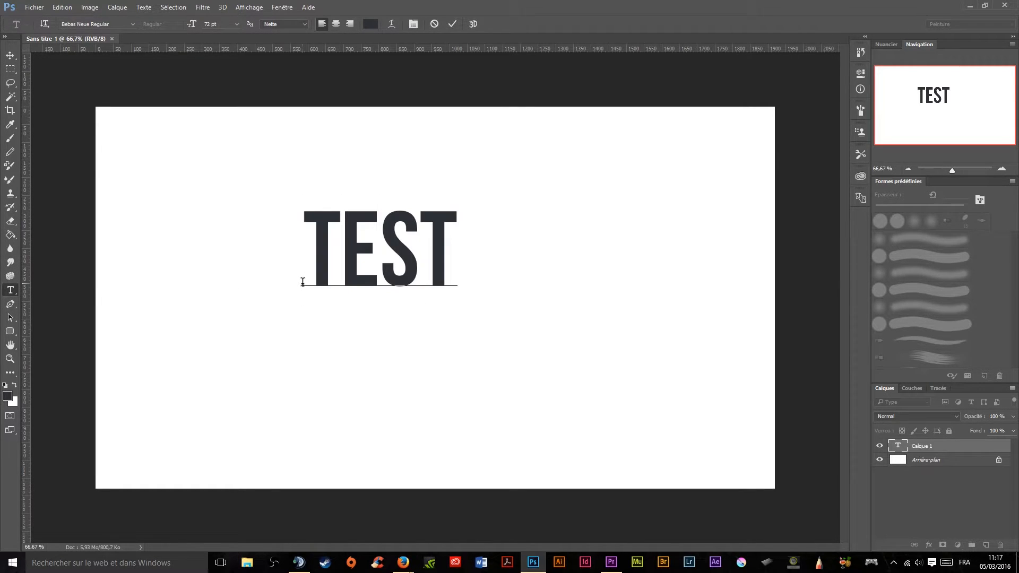
{"action": "type", "text": " TUTO"}
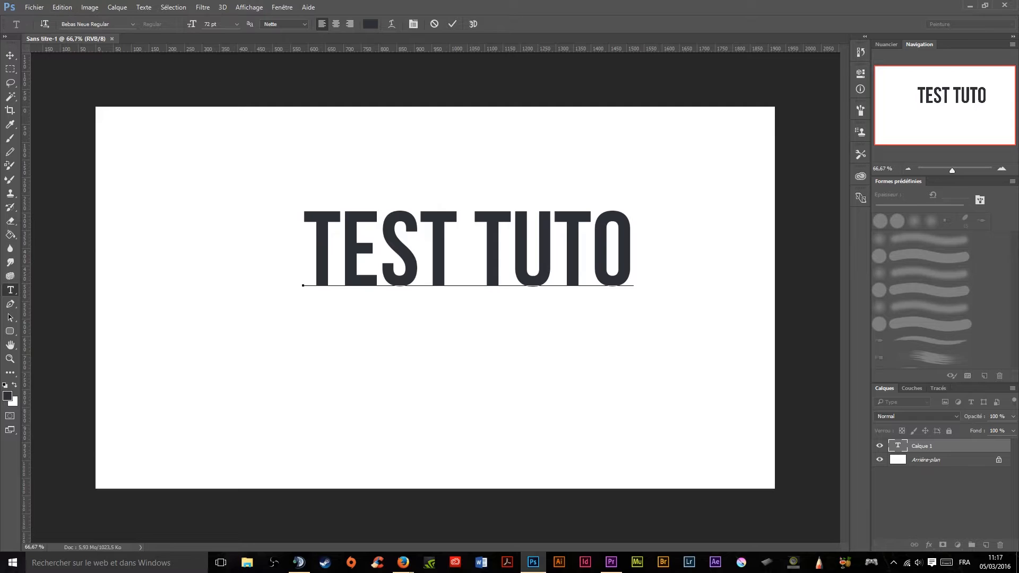
{"action": "left_click", "coordinate": [11, 55]}
{"action": "left_click_drag", "start_coordinate": [533, 238], "coordinate": [503, 286]}
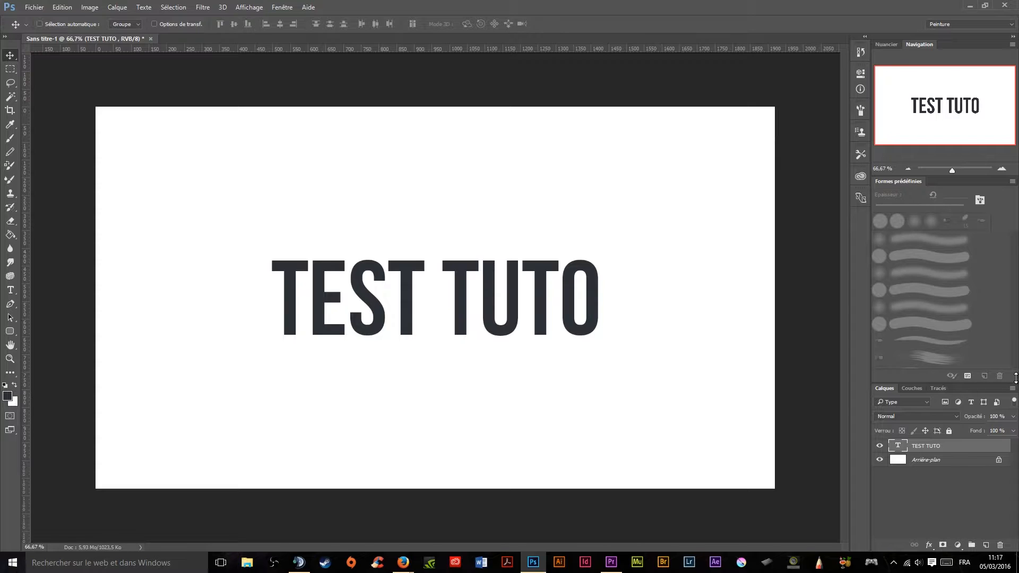
Open the style presets for the TEST TUTO text layer and reset them to the default styles, replacing the active ones
{"action": "right_click", "coordinate": [944, 447]}
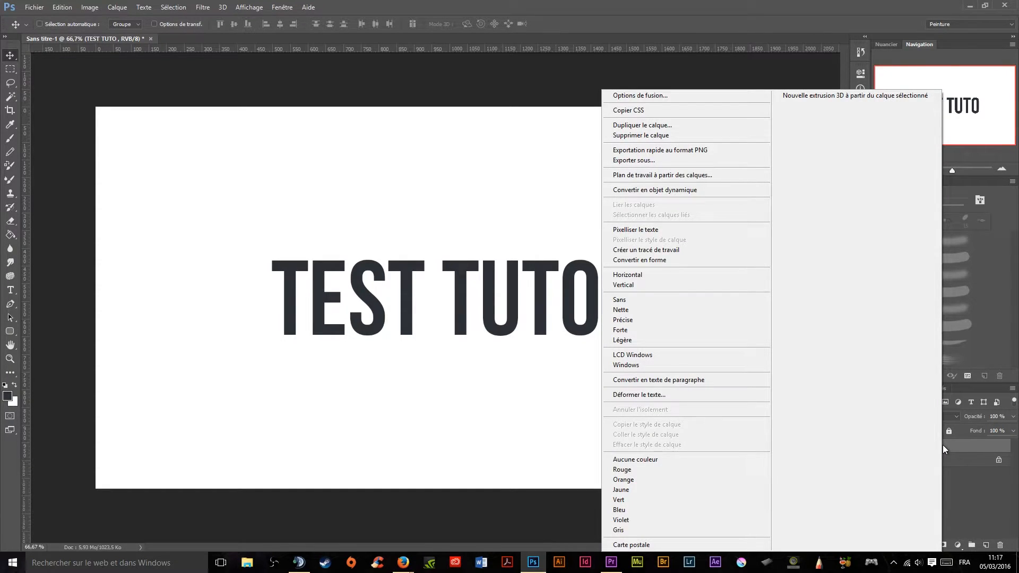
{"action": "left_click", "coordinate": [672, 92]}
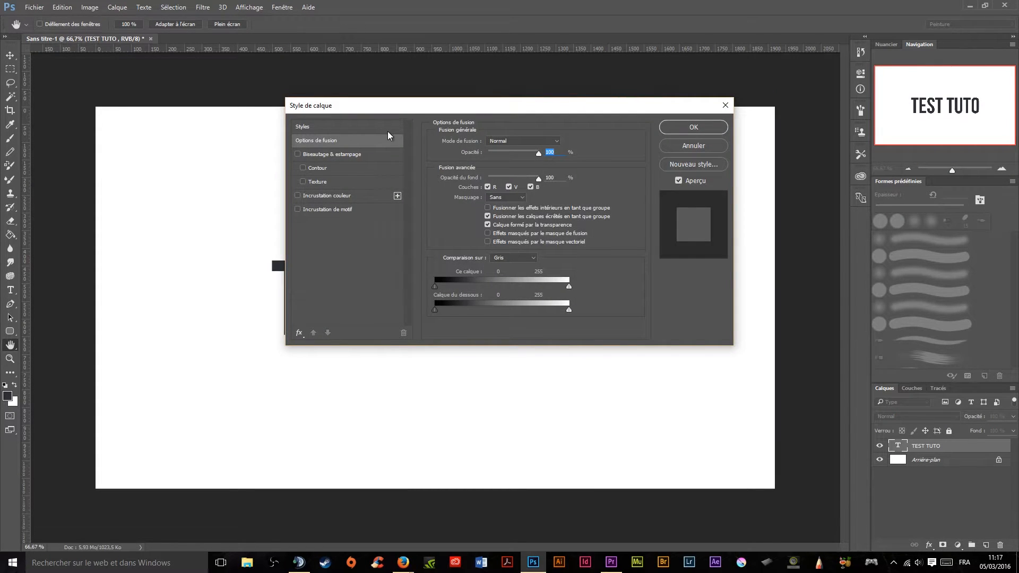
{"action": "left_click", "coordinate": [307, 128]}
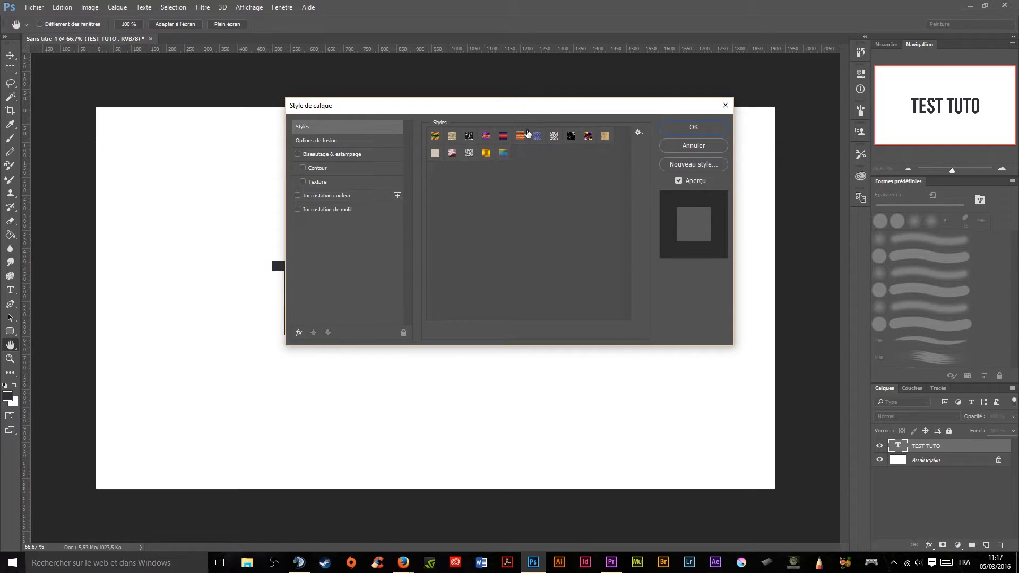
{"action": "left_click_drag", "start_coordinate": [611, 108], "coordinate": [518, 271]}
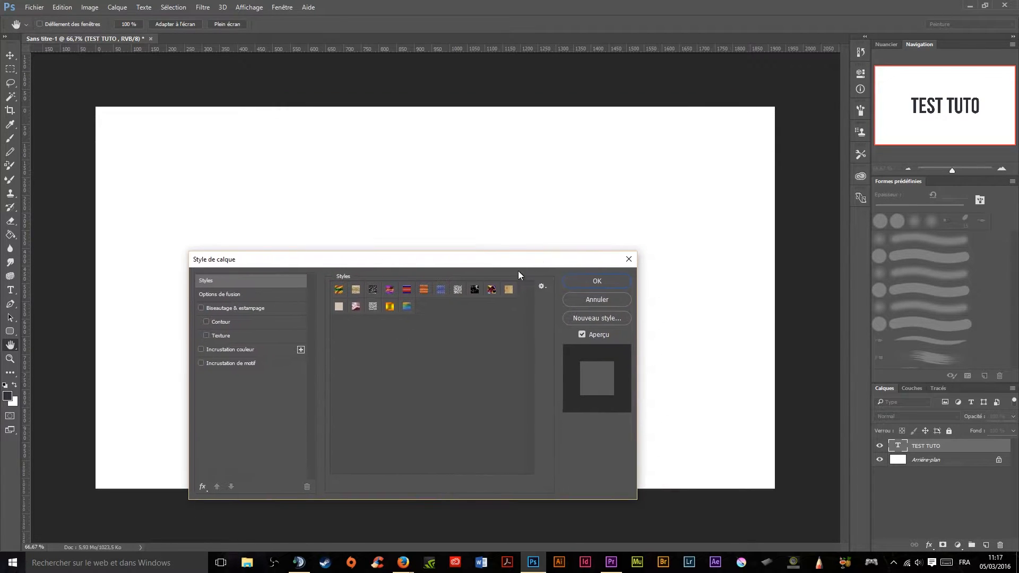
{"action": "left_click", "coordinate": [542, 287]}
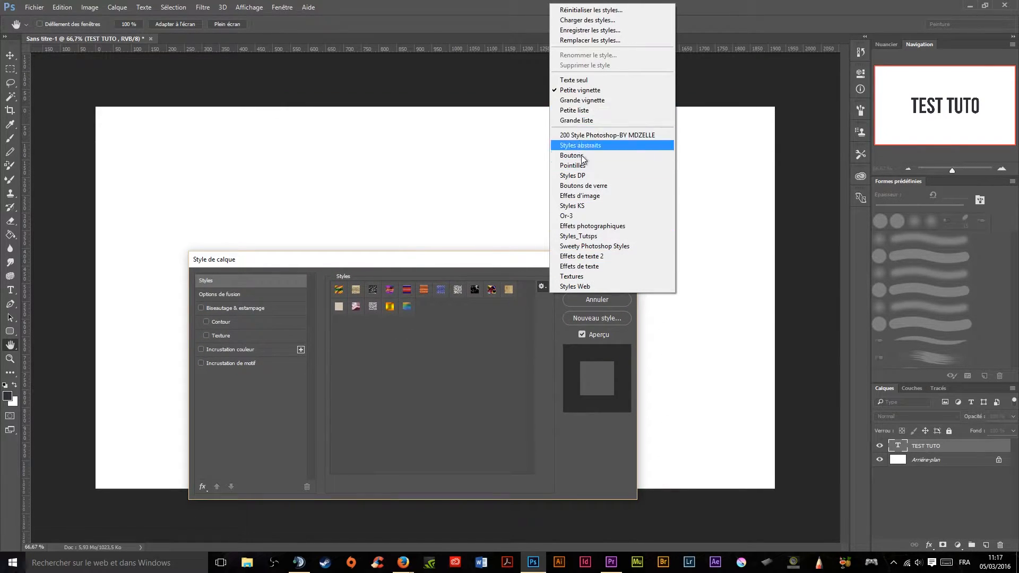
{"action": "left_click", "coordinate": [583, 9]}
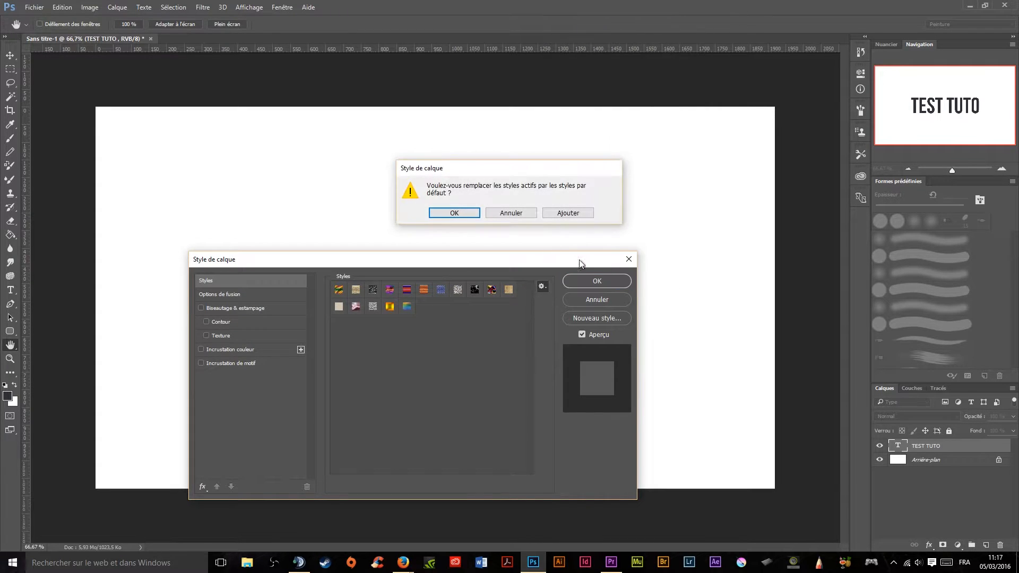
{"action": "left_click", "coordinate": [478, 213]}
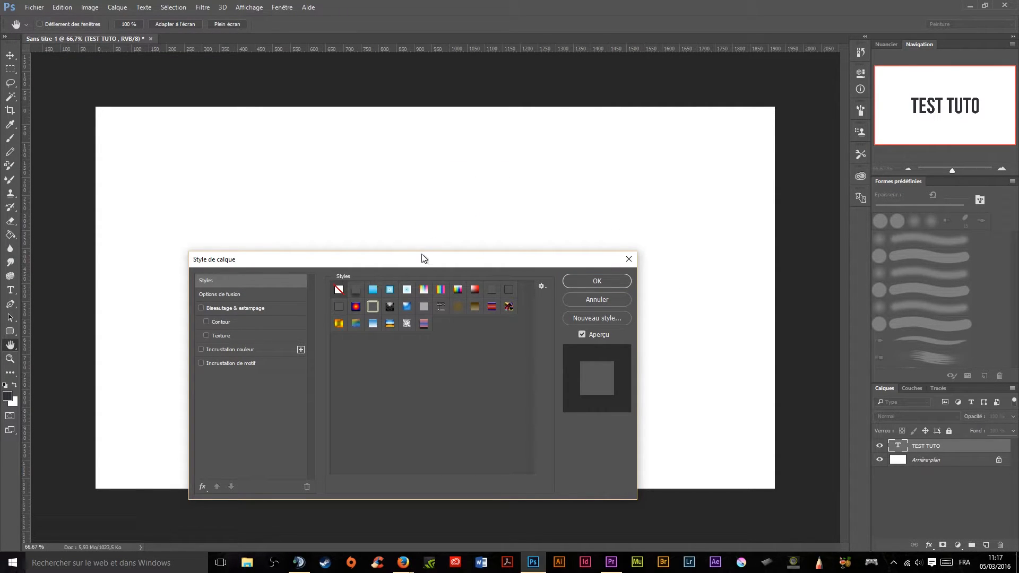
Try several default styles on the text, including the blue, rainbow and brown ones, and clear the style again
{"action": "left_click_drag", "start_coordinate": [423, 259], "coordinate": [430, 366]}
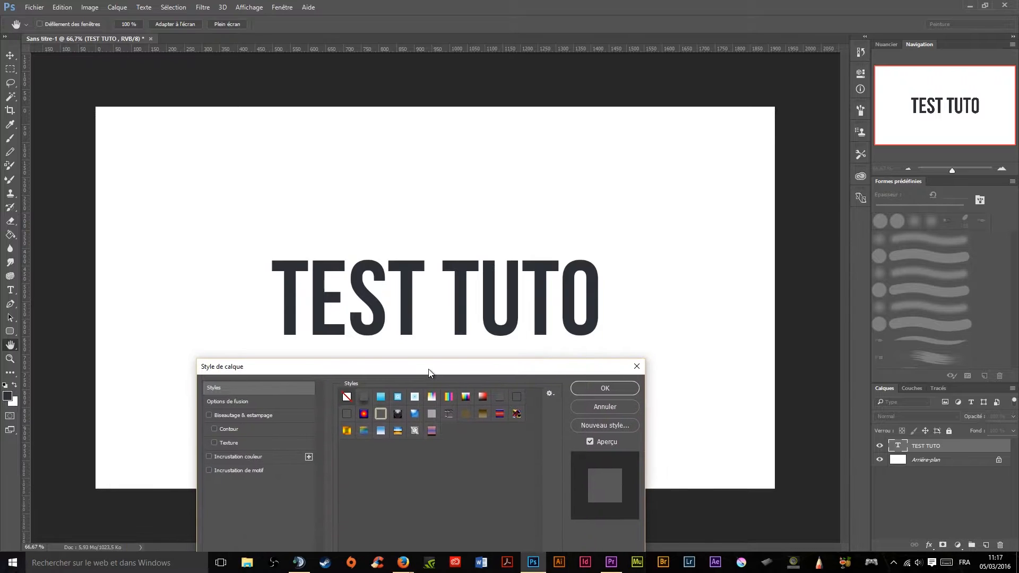
{"action": "left_click", "coordinate": [399, 401]}
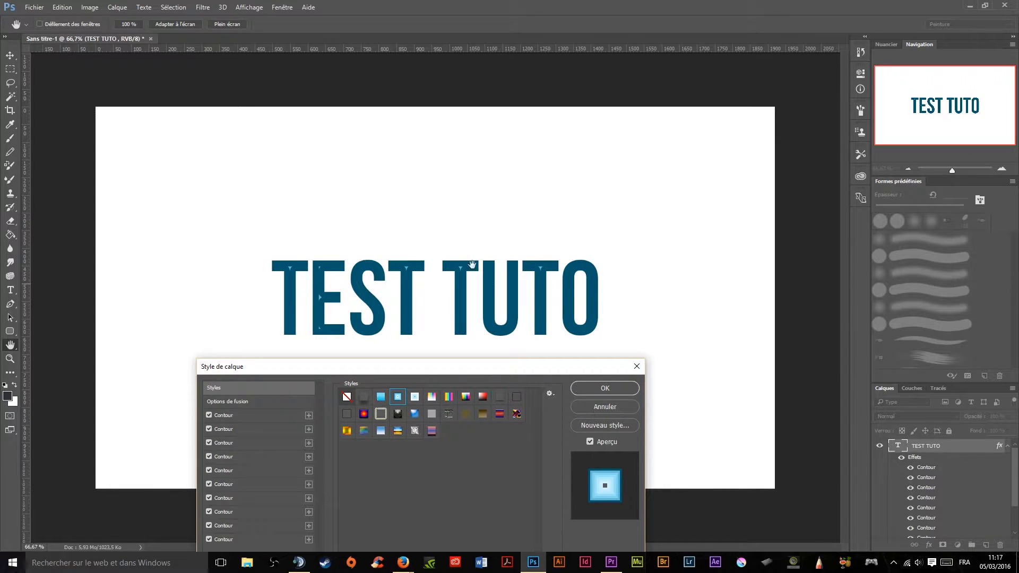
{"action": "left_click", "coordinate": [432, 396]}
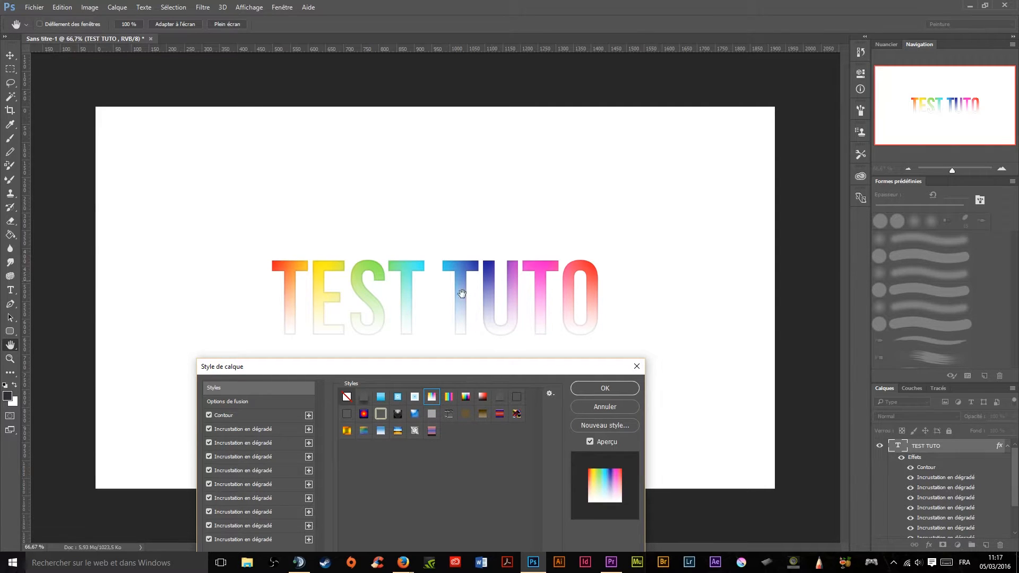
{"action": "left_click", "coordinate": [448, 397]}
{"action": "left_click", "coordinate": [464, 414]}
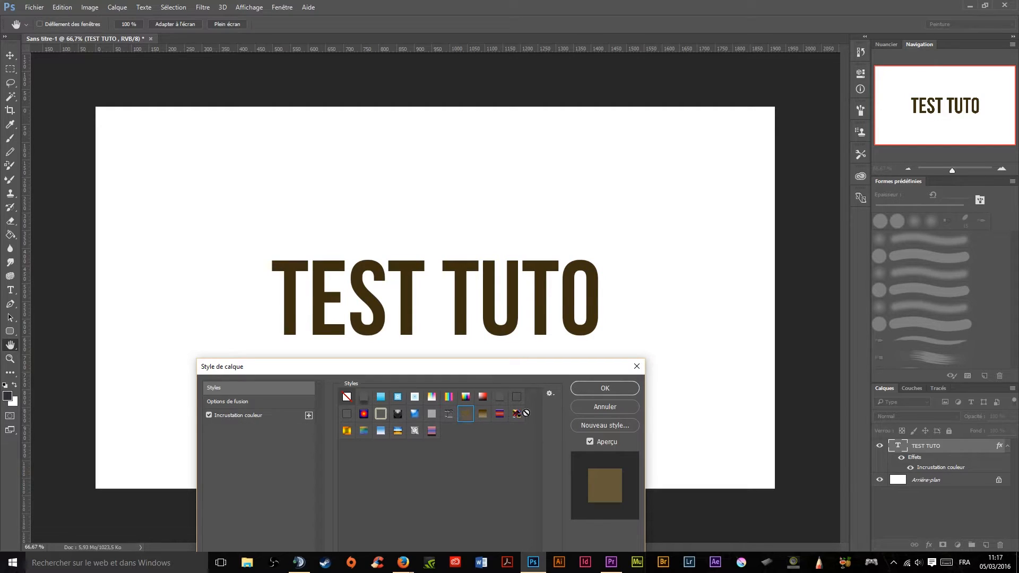
{"action": "left_click", "coordinate": [346, 397]}
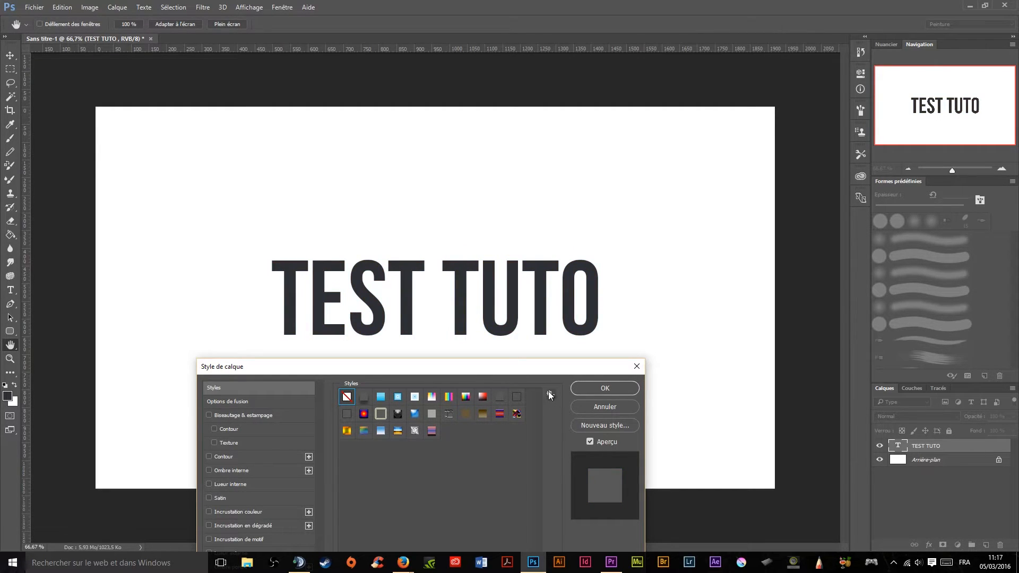
Load the Styles_Tutsps preset set, replacing the active styles
{"action": "left_click_drag", "start_coordinate": [543, 365], "coordinate": [556, 175]}
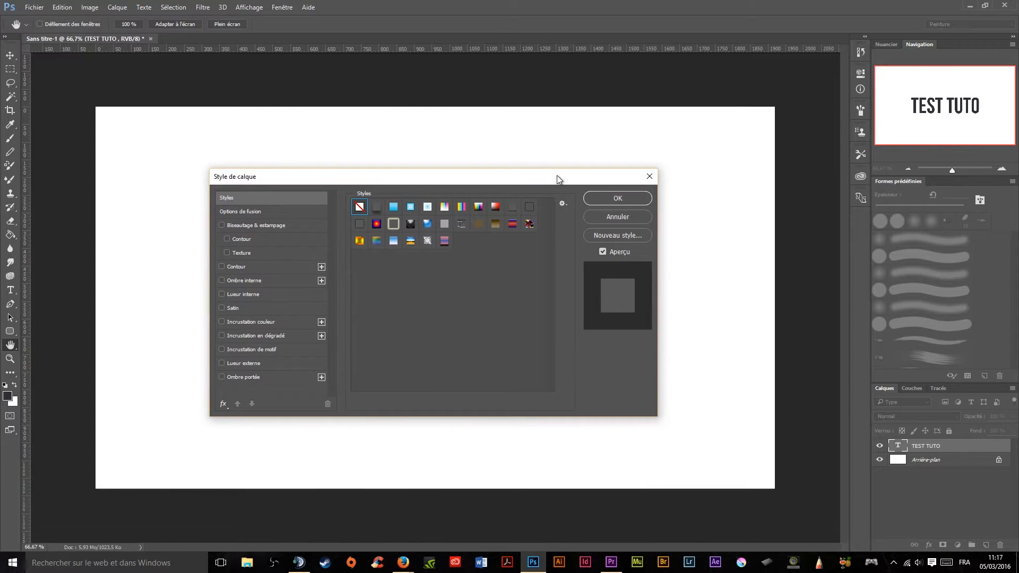
{"action": "left_click", "coordinate": [564, 205]}
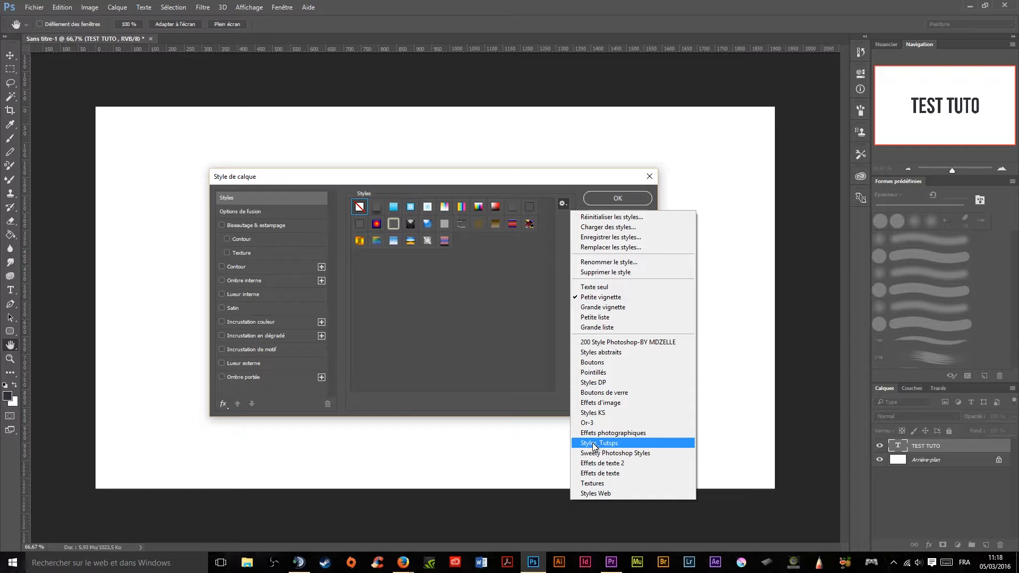
{"action": "left_click", "coordinate": [623, 443]}
{"action": "left_click_drag", "start_coordinate": [511, 167], "coordinate": [459, 301]}
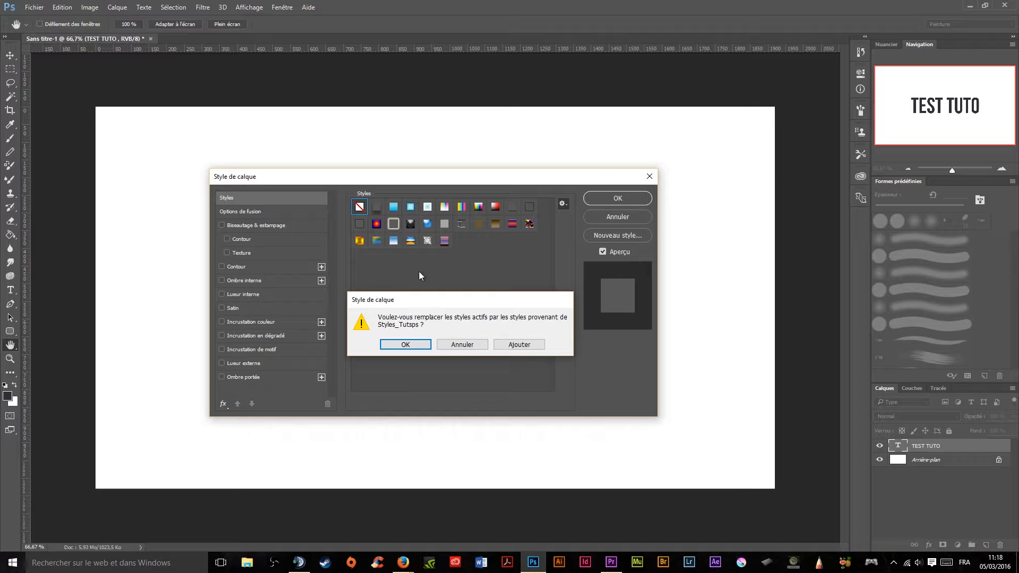
{"action": "left_click", "coordinate": [406, 344]}
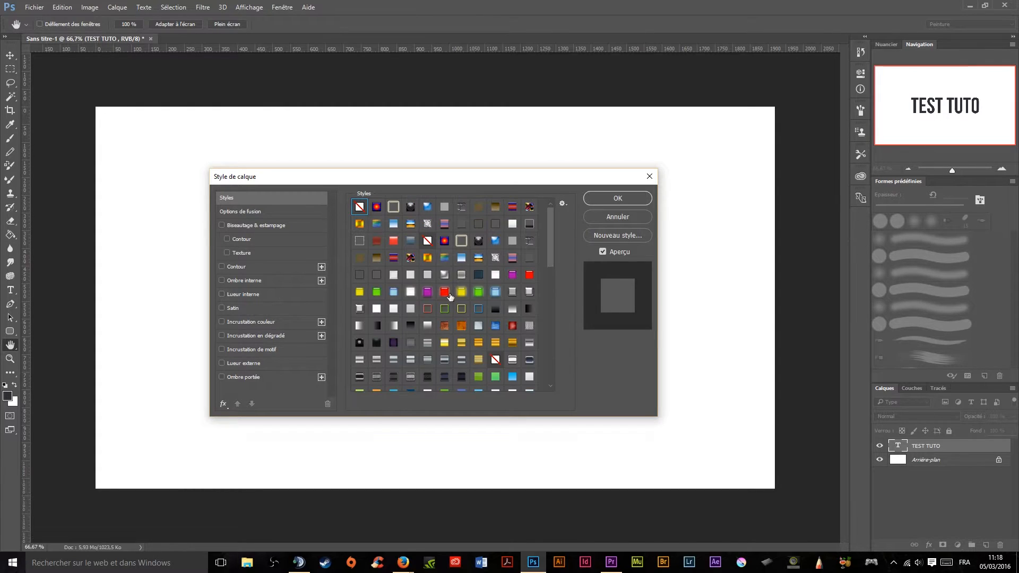
Apply the glossy blue gradient style from the Styles_Tutsps set to the text layer and confirm the layer style
{"action": "scroll", "coordinate": [452, 289], "scroll_direction": "down", "scroll_amount": 8}
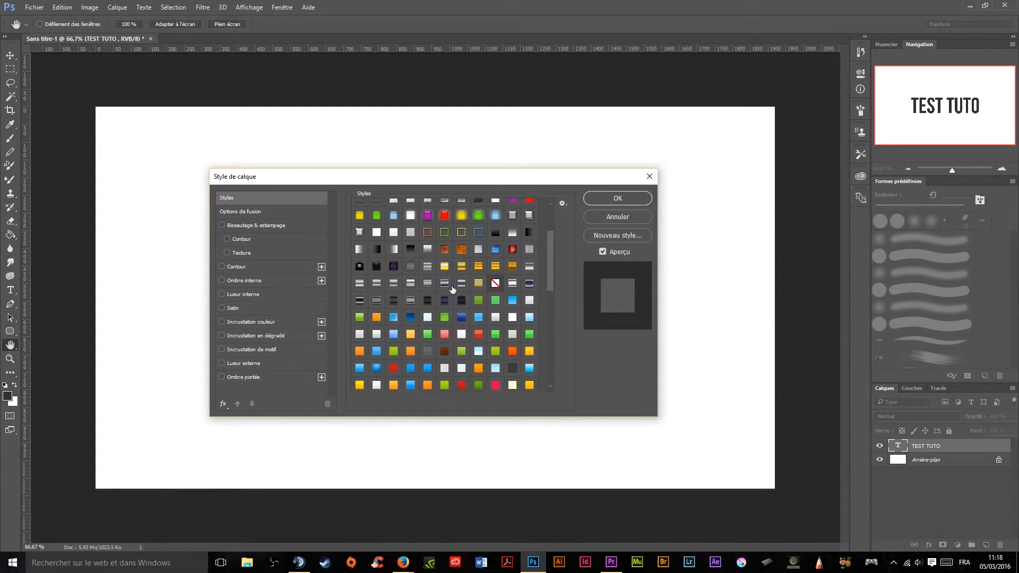
{"action": "left_click_drag", "start_coordinate": [549, 258], "coordinate": [547, 337]}
{"action": "left_click_drag", "start_coordinate": [470, 177], "coordinate": [484, 387]}
{"action": "left_click", "coordinate": [396, 501]}
{"action": "left_click", "coordinate": [481, 438]}
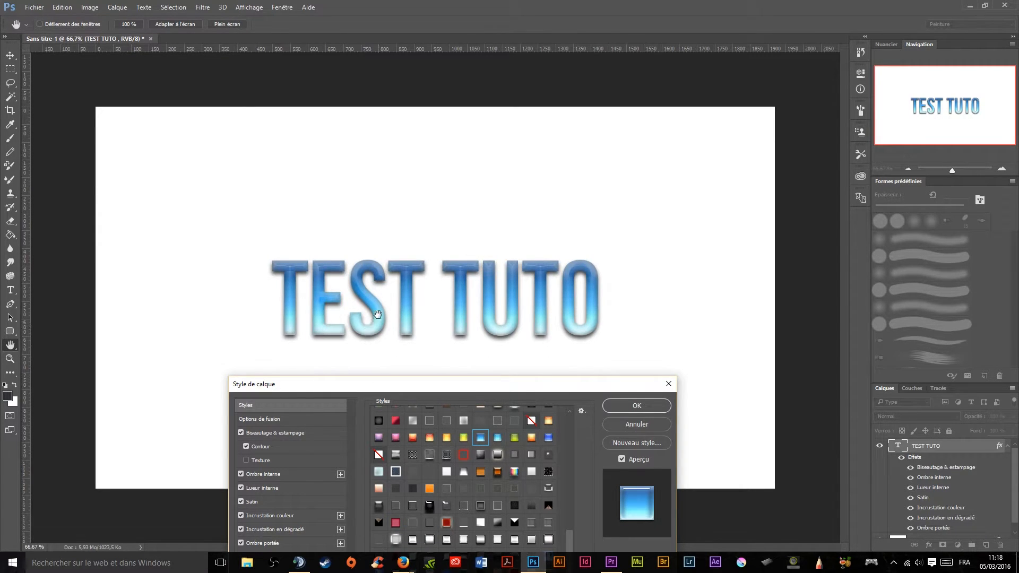
{"action": "left_click", "coordinate": [637, 405]}
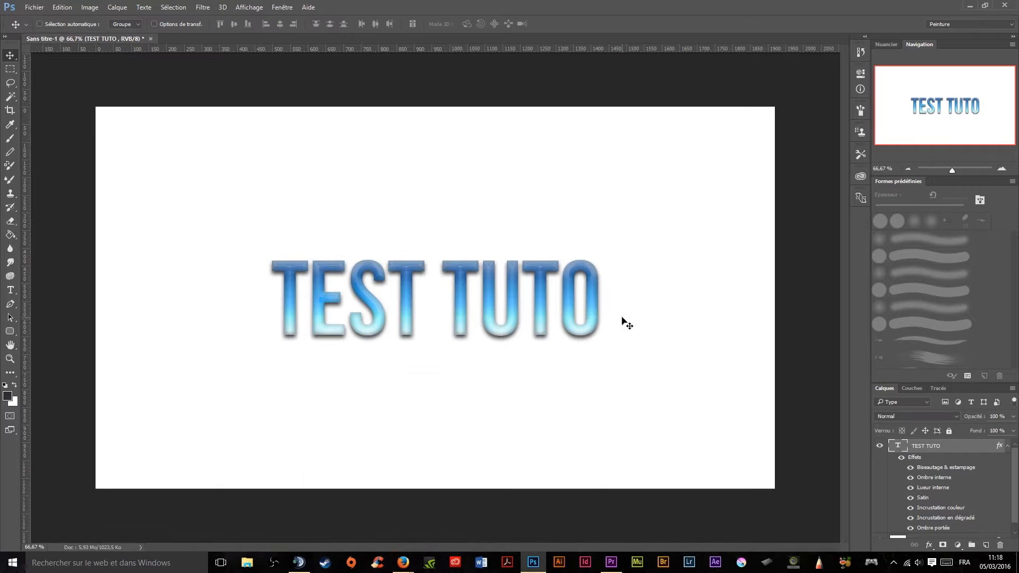
Examine the bevel, gradient and shadow of the styled TEST TUTO letters up close and as a whole
{"action": "scroll", "coordinate": [610, 309], "scroll_direction": "up", "scroll_amount": 10}
{"action": "left_click_drag", "start_coordinate": [477, 168], "coordinate": [494, 316]}
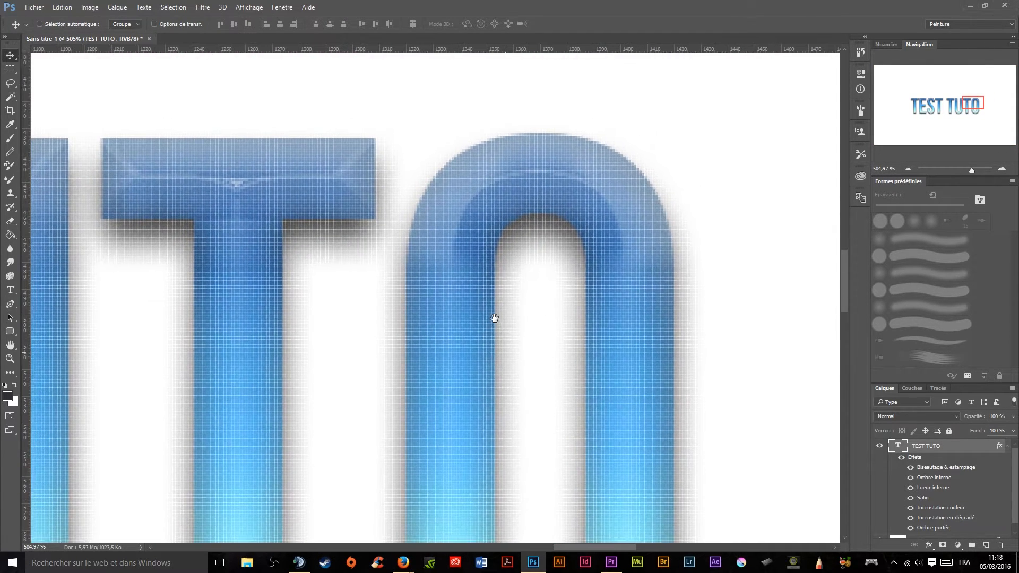
{"action": "scroll", "coordinate": [488, 285], "scroll_direction": "down", "scroll_amount": 5}
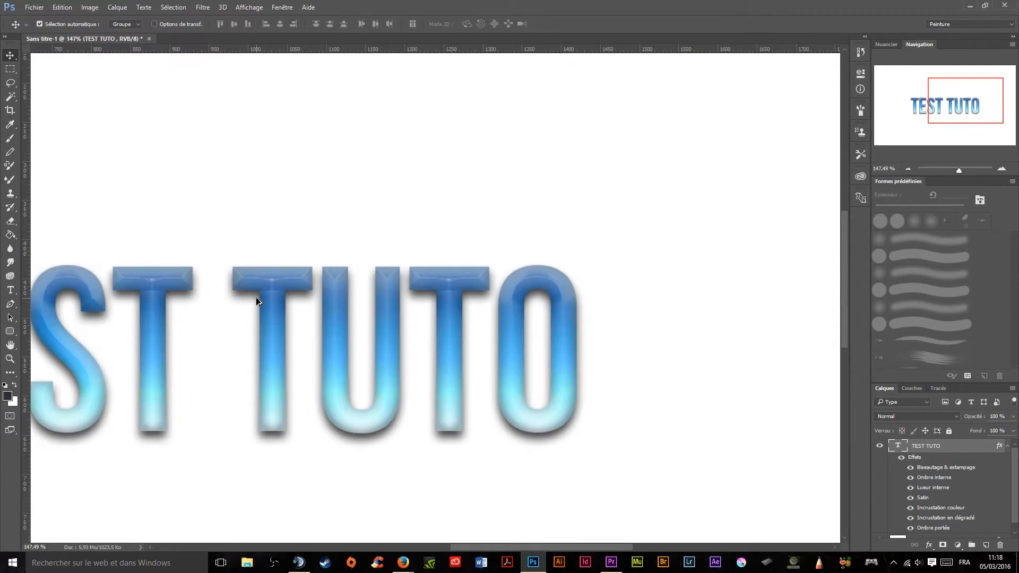
{"action": "scroll", "coordinate": [256, 297], "scroll_direction": "up", "scroll_amount": 2}
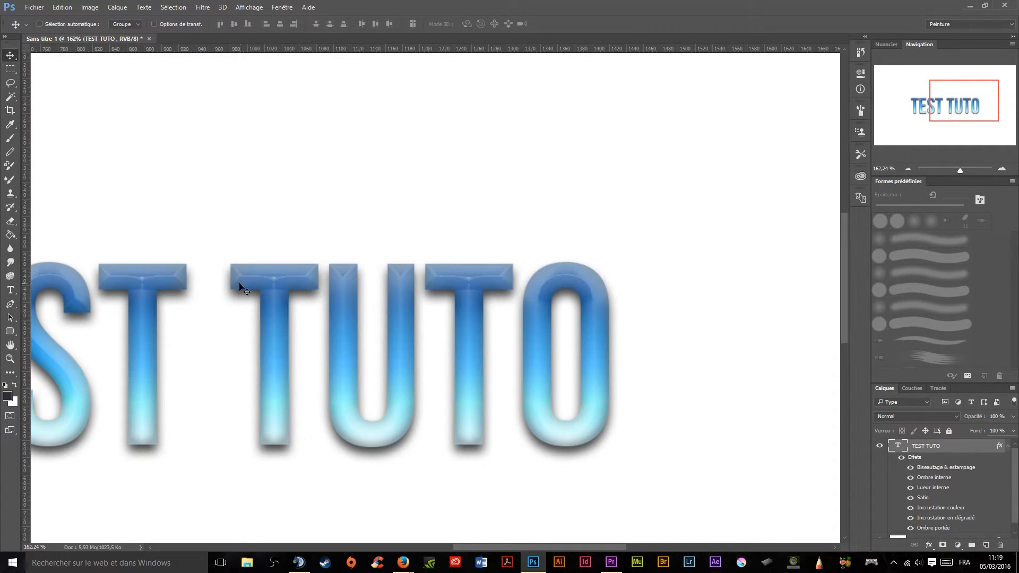
{"action": "scroll", "coordinate": [249, 292], "scroll_direction": "down", "scroll_amount": 5}
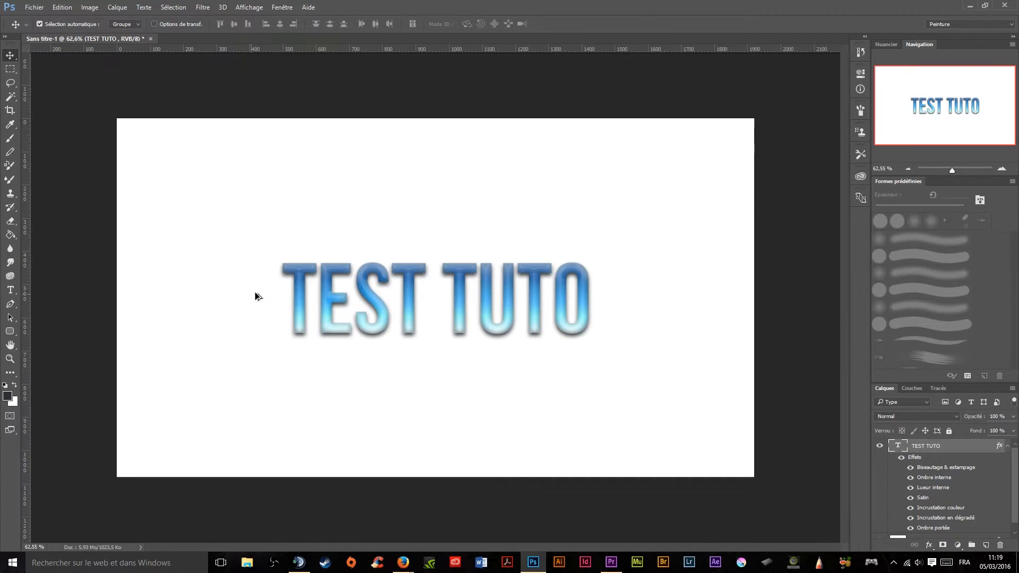
{"action": "scroll", "coordinate": [250, 293], "scroll_direction": "up", "scroll_amount": 6}
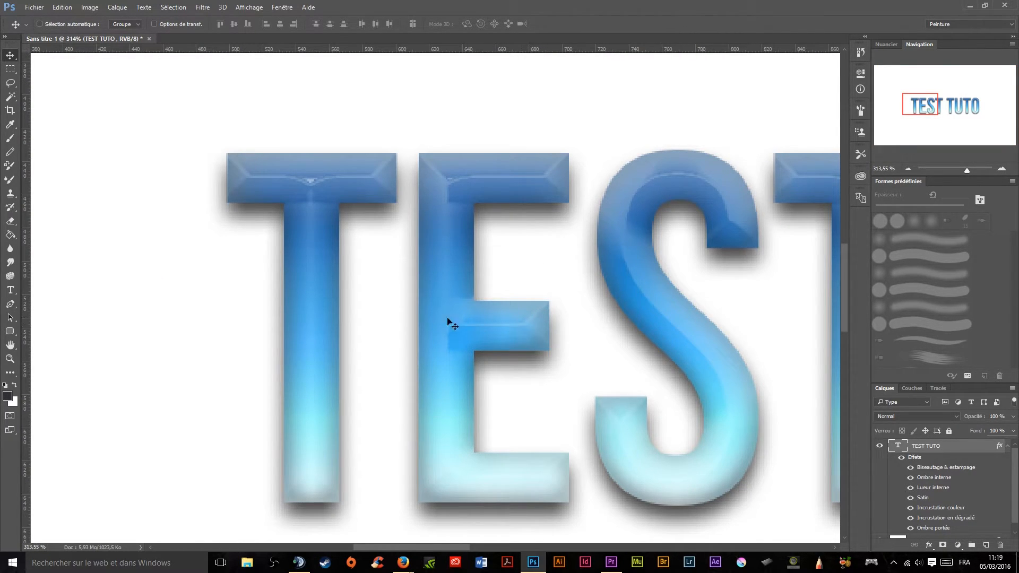
{"action": "scroll", "coordinate": [445, 326], "scroll_direction": "down", "scroll_amount": 5}
{"action": "scroll", "coordinate": [444, 324], "scroll_direction": "up", "scroll_amount": 1}
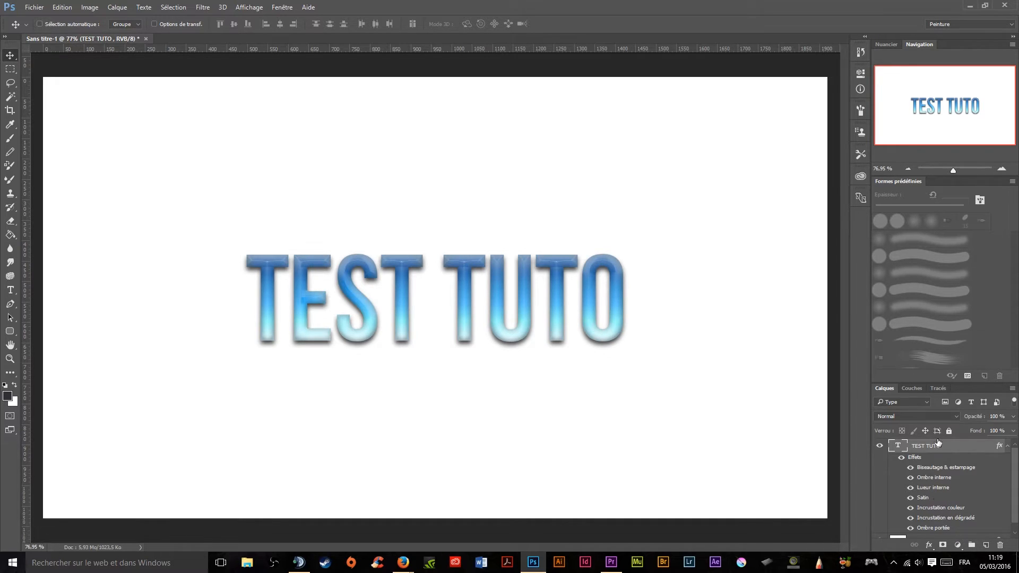
Reopen the TEST TUTO layer's style presets and apply the yellow-orange gradient style with an outline
{"action": "right_click", "coordinate": [929, 457]}
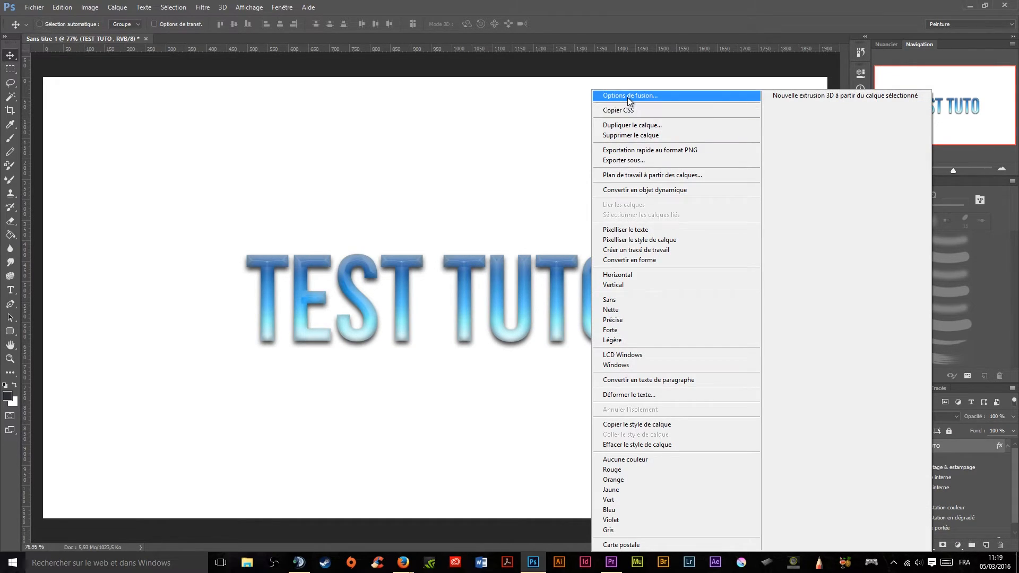
{"action": "left_click", "coordinate": [626, 94]}
{"action": "left_click", "coordinate": [317, 130]}
{"action": "left_click_drag", "start_coordinate": [479, 106], "coordinate": [395, 289]}
{"action": "scroll", "coordinate": [525, 373], "scroll_direction": "down", "scroll_amount": 3}
{"action": "scroll", "coordinate": [524, 373], "scroll_direction": "down", "scroll_amount": 3}
{"action": "left_click", "coordinate": [521, 337]}
{"action": "left_click_drag", "start_coordinate": [479, 291], "coordinate": [469, 365]}
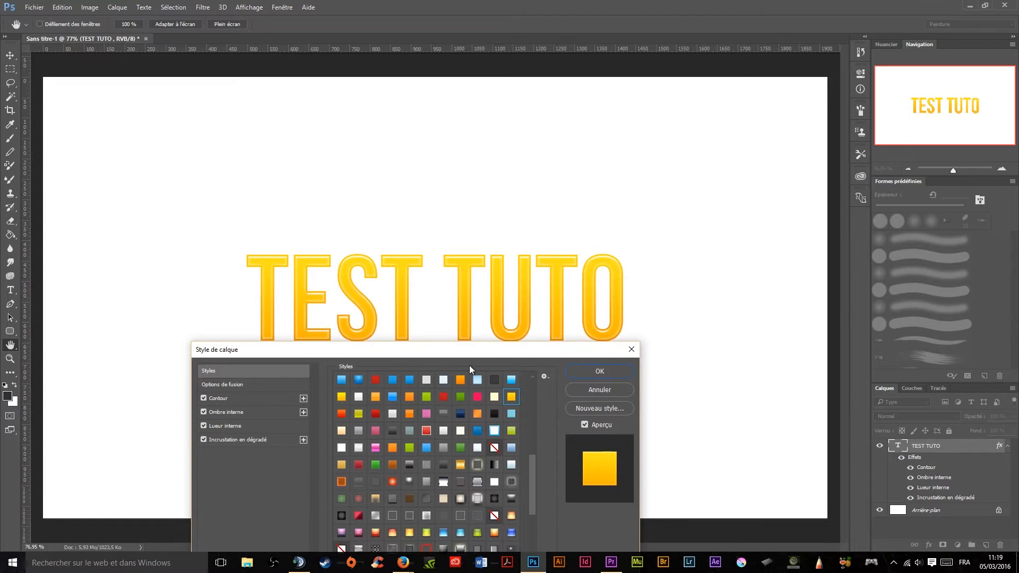
Append the "200 Style Photoshop-BY MDZELLE" set to the active style presets
{"action": "left_click", "coordinate": [545, 377]}
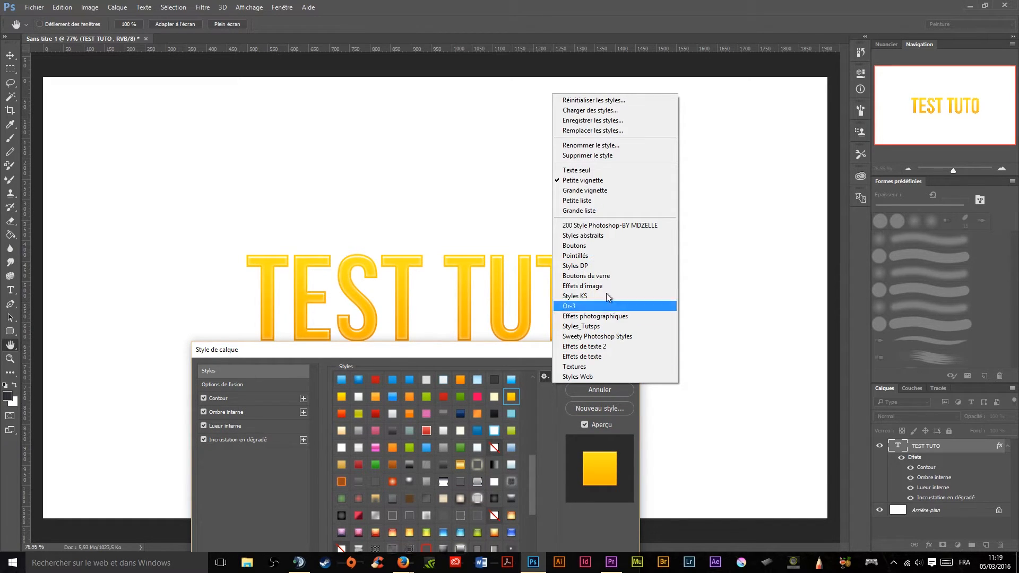
{"action": "left_click", "coordinate": [589, 225]}
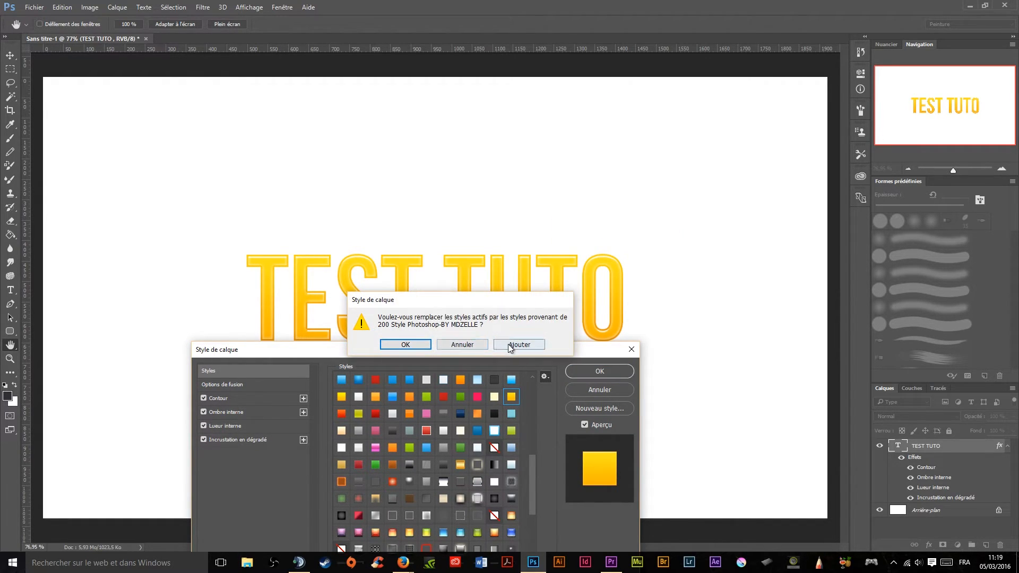
{"action": "left_click", "coordinate": [515, 348]}
Try the silver metal and brown-green striped styles on the text, settling on the dark blue metallic style
{"action": "scroll", "coordinate": [466, 439], "scroll_direction": "down", "scroll_amount": 5}
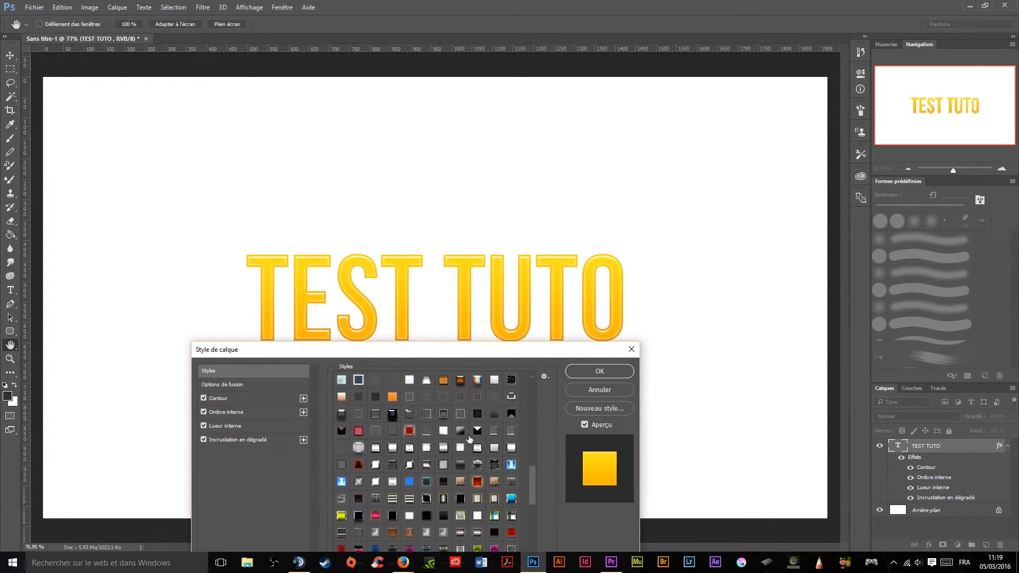
{"action": "left_click_drag", "start_coordinate": [483, 351], "coordinate": [588, 312]}
{"action": "left_click", "coordinate": [552, 500]}
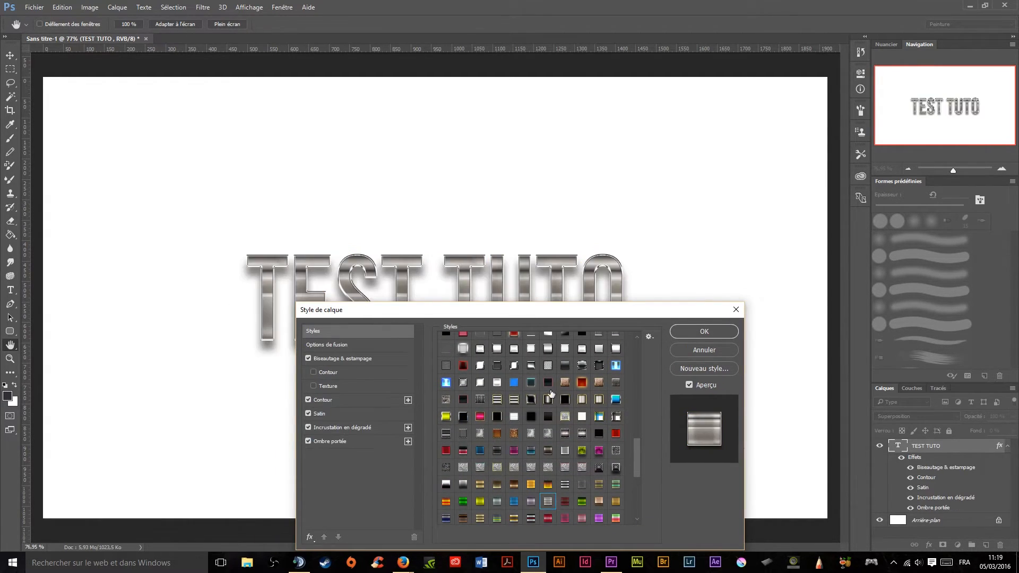
{"action": "left_click", "coordinate": [599, 485]}
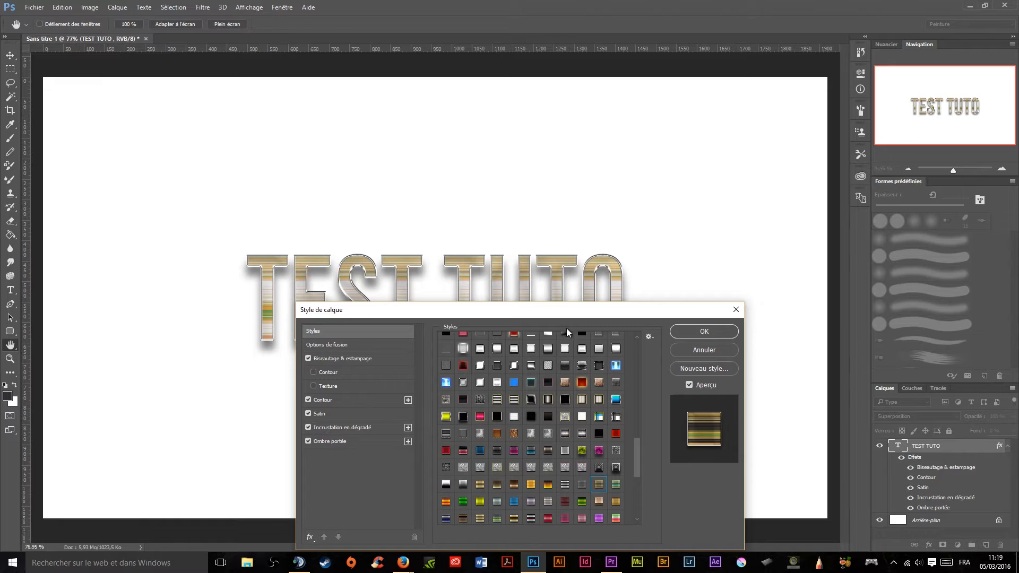
{"action": "left_click", "coordinate": [479, 451]}
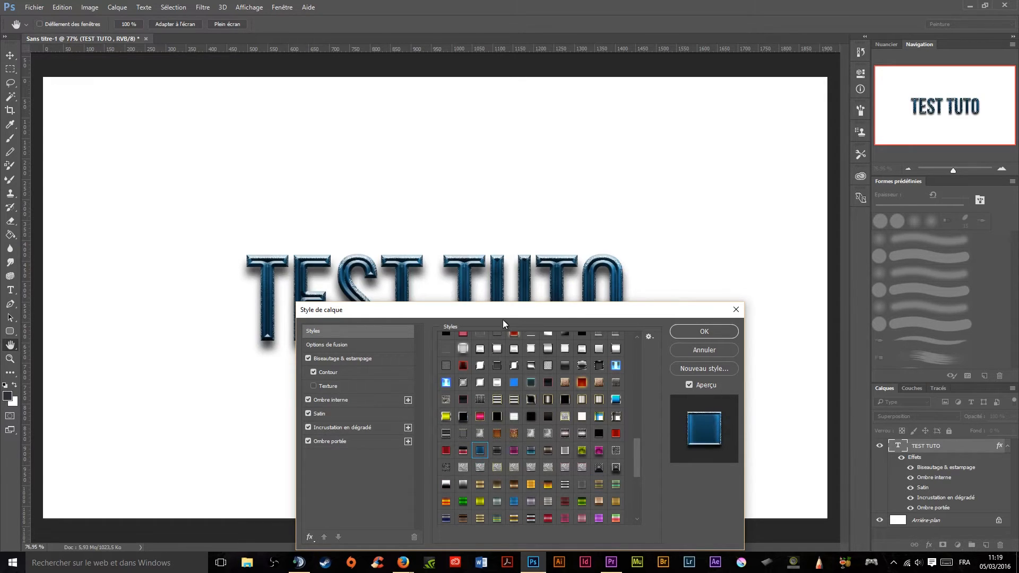
Append the Or-3 set to the active style presets and browse further down the list
{"action": "left_click", "coordinate": [649, 336]}
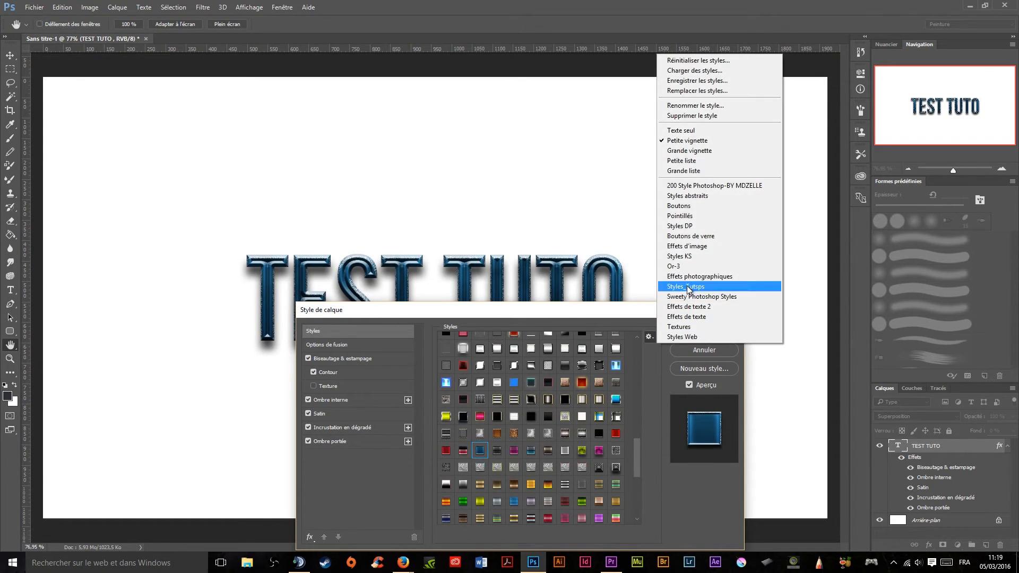
{"action": "left_click", "coordinate": [680, 267]}
{"action": "left_click", "coordinate": [518, 340]}
{"action": "scroll", "coordinate": [597, 441], "scroll_direction": "down", "scroll_amount": 5}
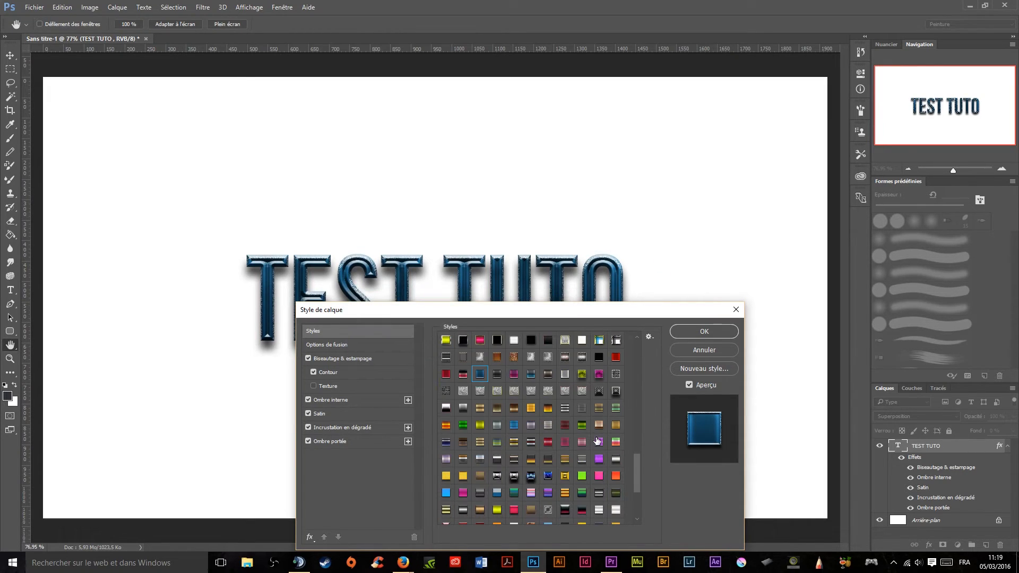
Try the gold gradient and gold glitter styles at the end of the preset list on the text
{"action": "left_click", "coordinate": [547, 516]}
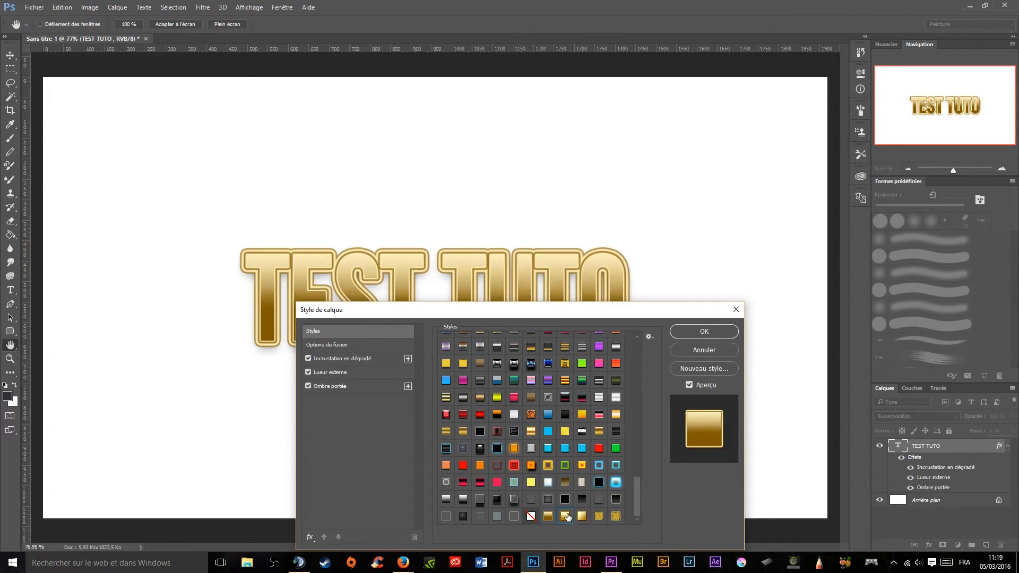
{"action": "left_click", "coordinate": [564, 516]}
{"action": "left_click", "coordinate": [582, 516]}
{"action": "left_click", "coordinate": [615, 516]}
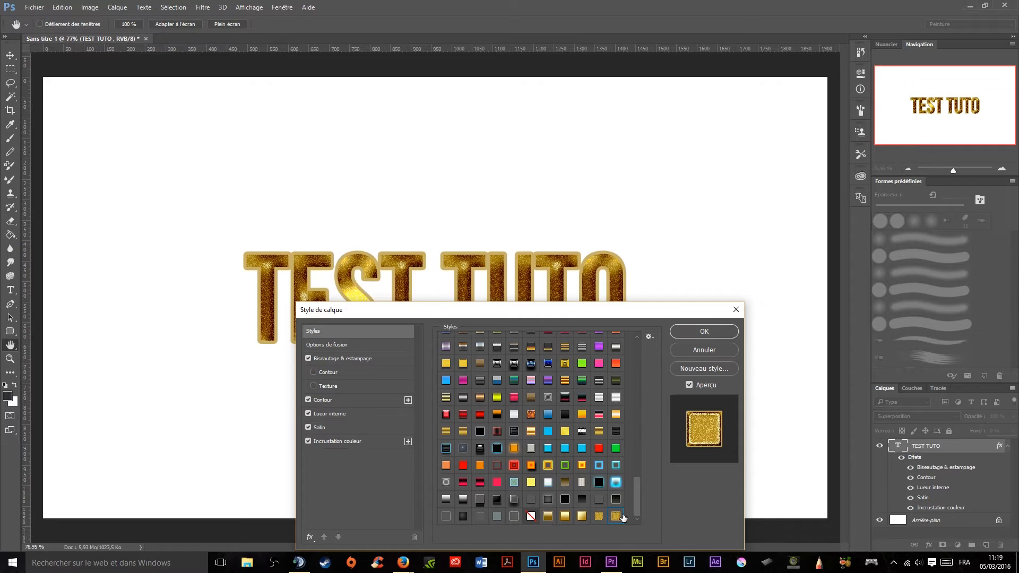
Apply the glossy red bevelled style to the TEST TUTO layer and move the text to the canvas's upper-left area
{"action": "left_click_drag", "start_coordinate": [581, 317], "coordinate": [685, 168]}
{"action": "left_click", "coordinate": [618, 248]}
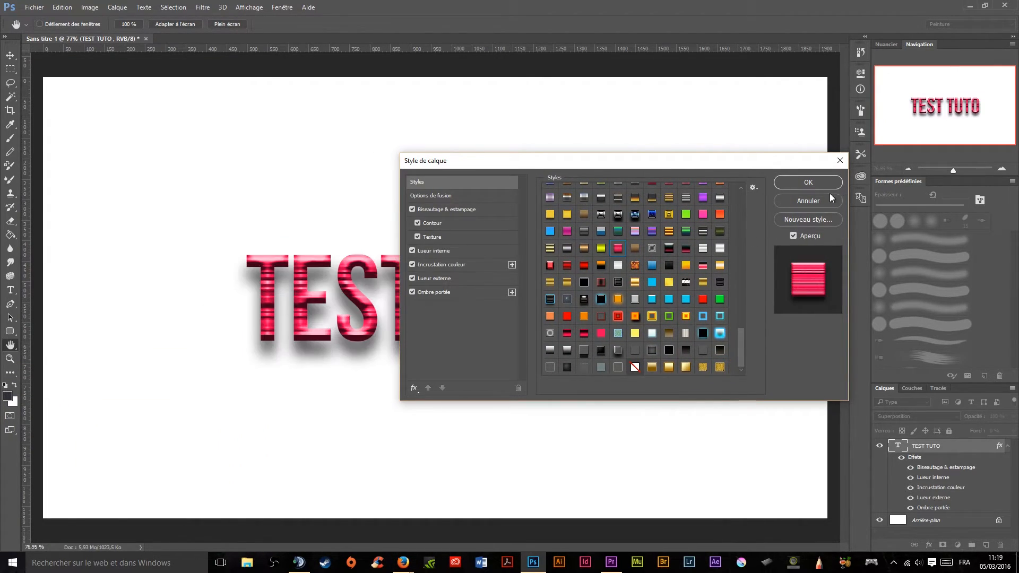
{"action": "left_click", "coordinate": [702, 298]}
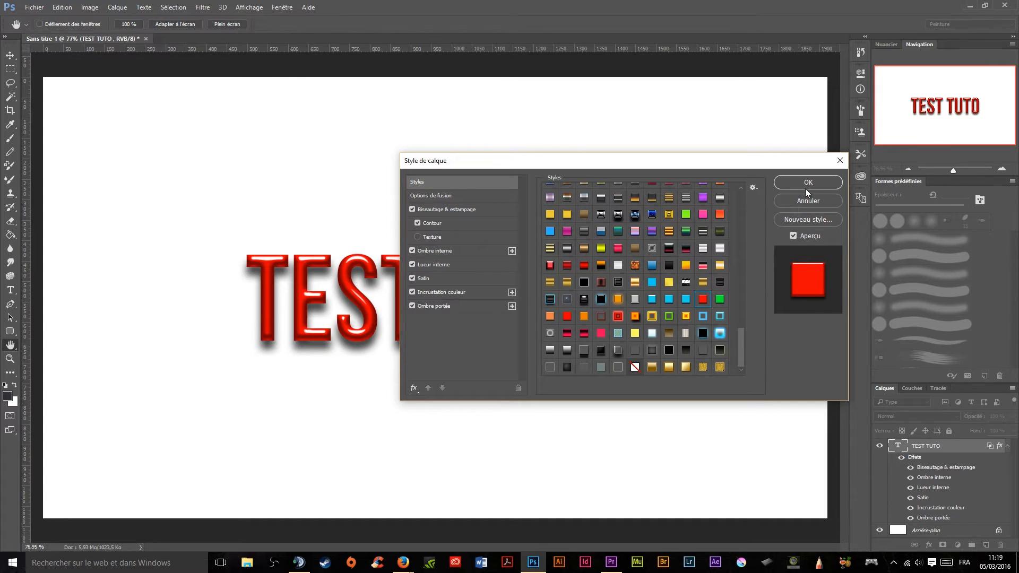
{"action": "left_click", "coordinate": [806, 184]}
{"action": "left_click", "coordinate": [1004, 447]}
{"action": "left_click_drag", "start_coordinate": [526, 318], "coordinate": [371, 185]}
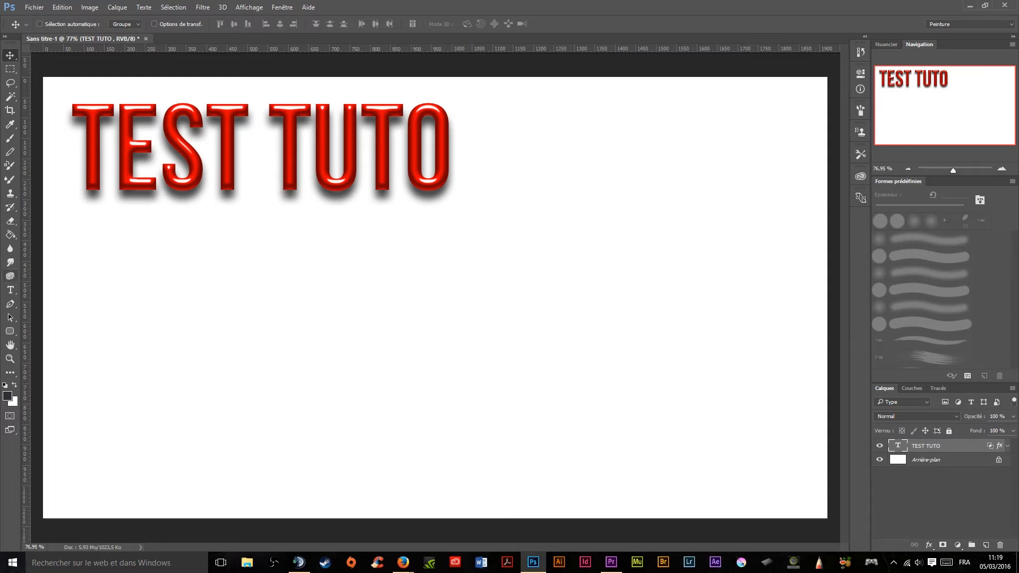
Make a circular selection below the text, fill it with the dark foreground colour on a new layer and deselect it
{"action": "right_click", "coordinate": [11, 72]}
{"action": "left_click", "coordinate": [47, 80]}
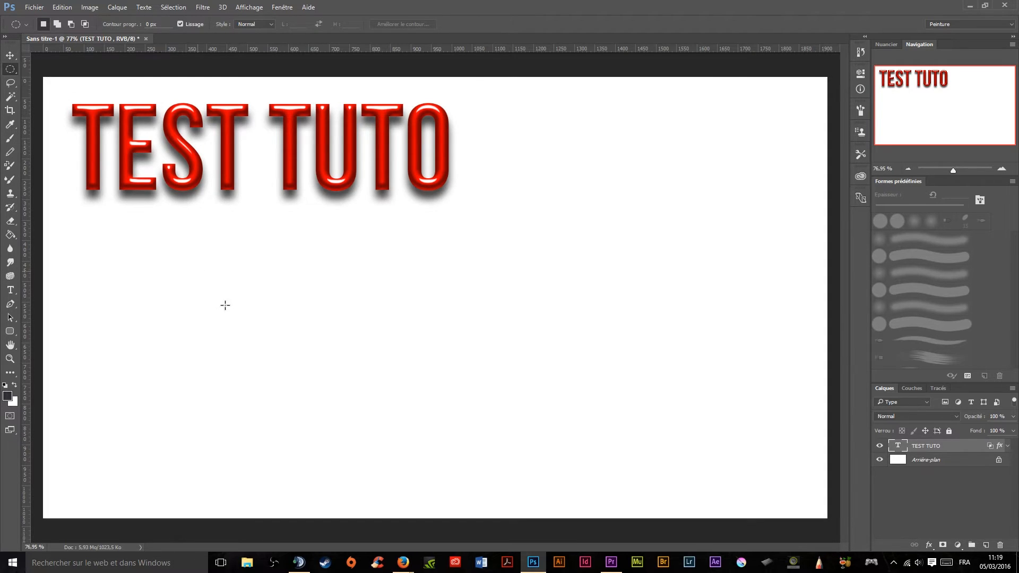
{"action": "left_click_drag", "start_coordinate": [232, 277], "coordinate": [508, 413]}
{"action": "left_click", "coordinate": [10, 234]}
{"action": "left_click", "coordinate": [986, 545]}
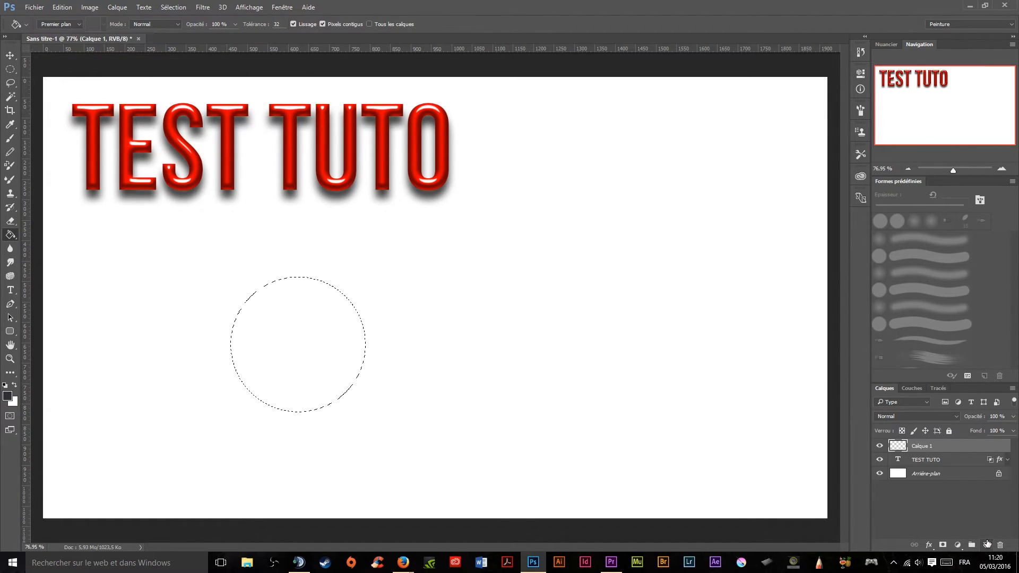
{"action": "left_click", "coordinate": [290, 352]}
{"action": "left_click", "coordinate": [10, 70]}
{"action": "left_click", "coordinate": [257, 227]}
Restore the circle selection and dock the detached Calques panel alongside Formes prédéfinies
{"action": "left_click_drag", "start_coordinate": [979, 388], "coordinate": [926, 456]}
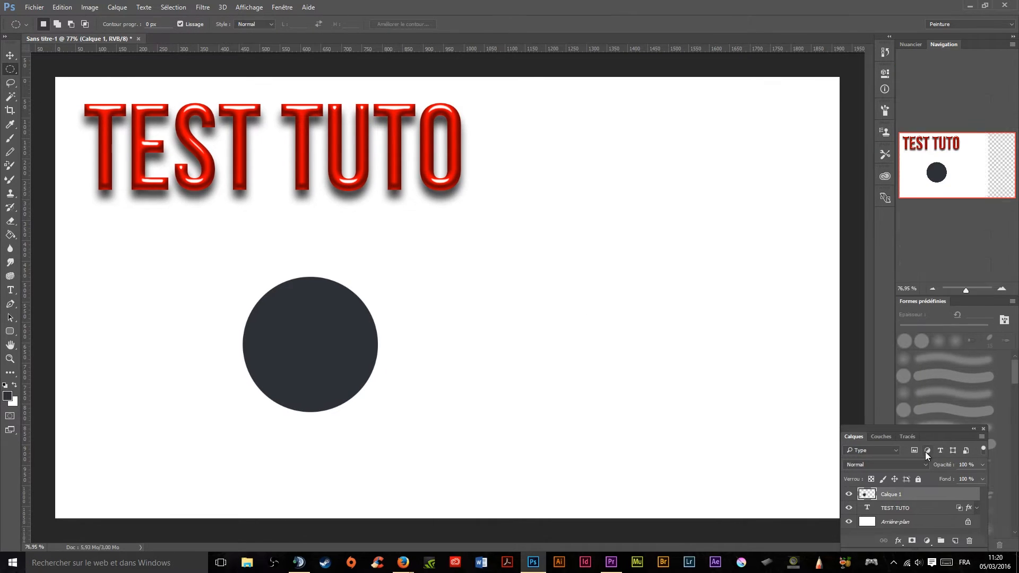
{"action": "key", "text": "ctrl+shift+d"}
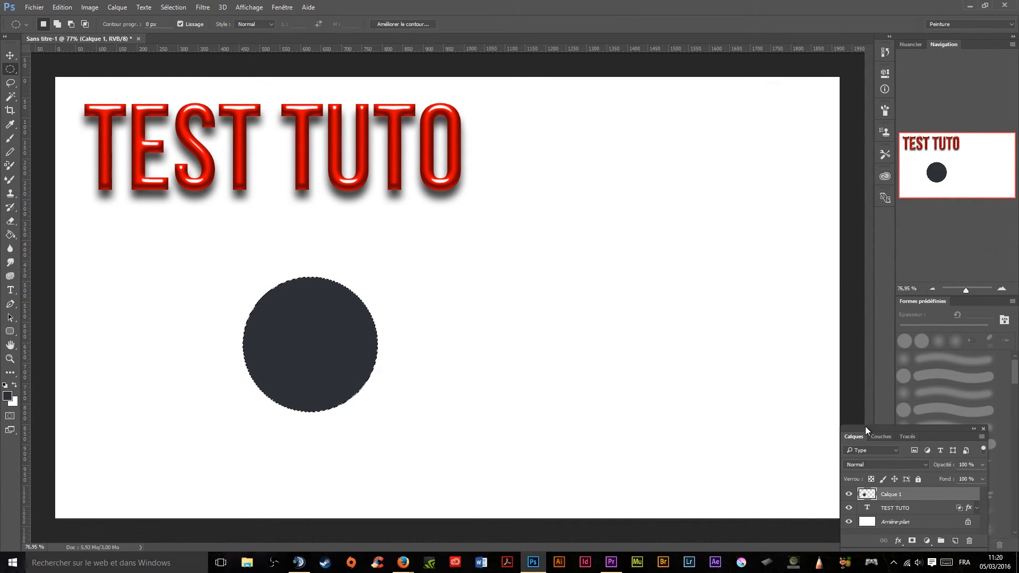
{"action": "left_click_drag", "start_coordinate": [909, 431], "coordinate": [966, 298]}
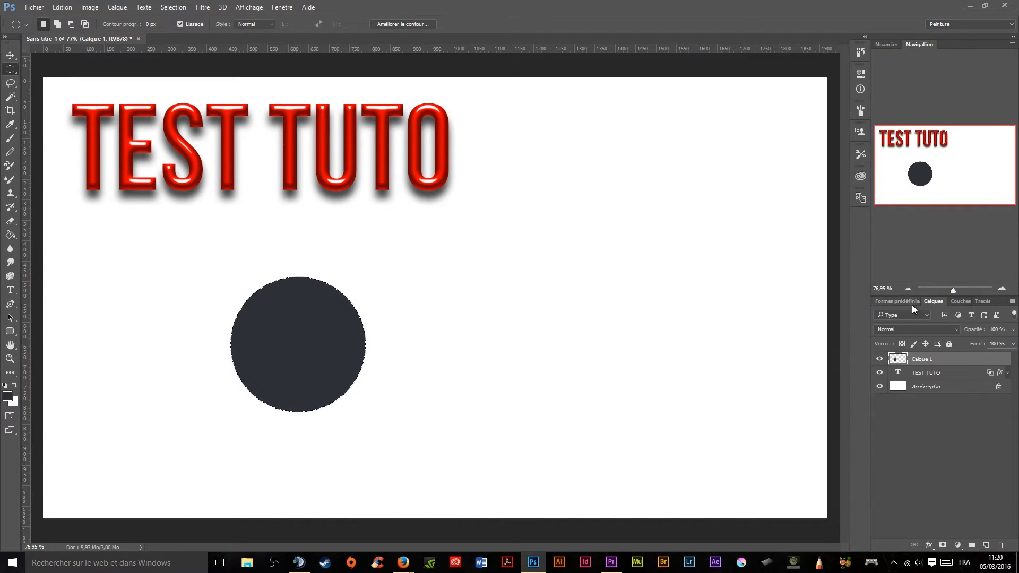
Try several style presets on the circle layer, apply the glossy red style with an outer glow and clear the selection
{"action": "right_click", "coordinate": [928, 362]}
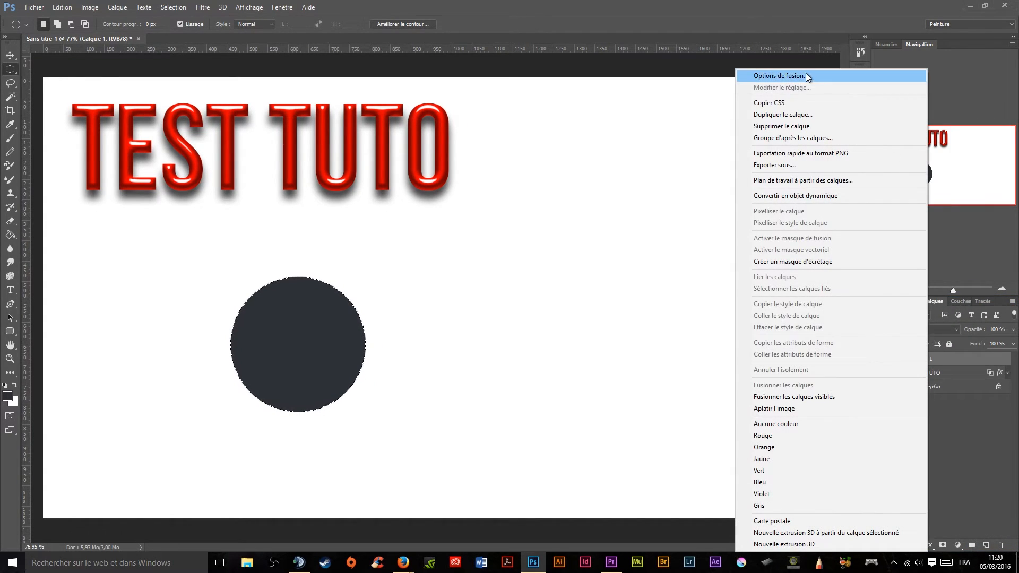
{"action": "left_click", "coordinate": [811, 75]}
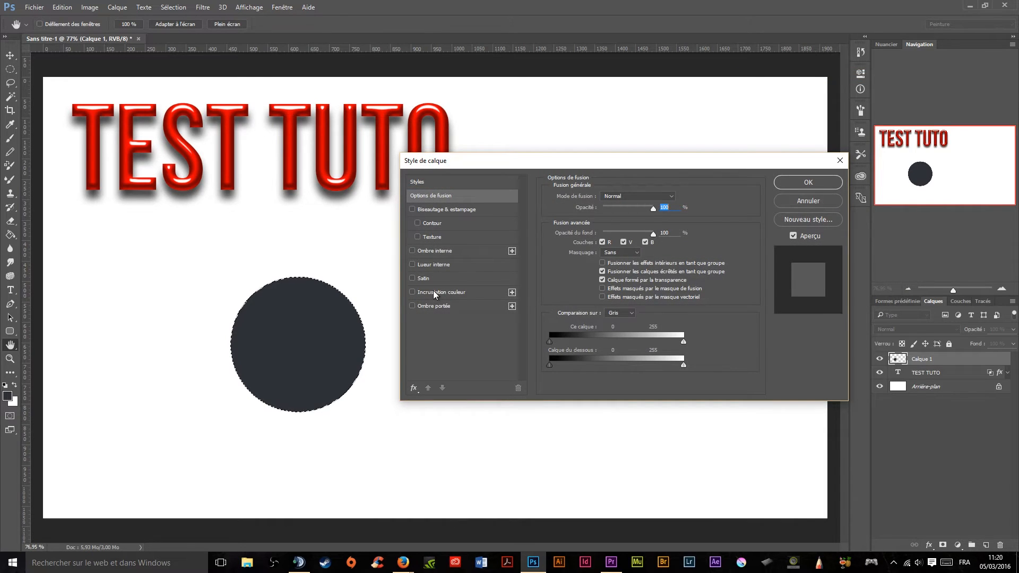
{"action": "left_click", "coordinate": [428, 181]}
{"action": "left_click", "coordinate": [635, 258]}
{"action": "left_click", "coordinate": [669, 309]}
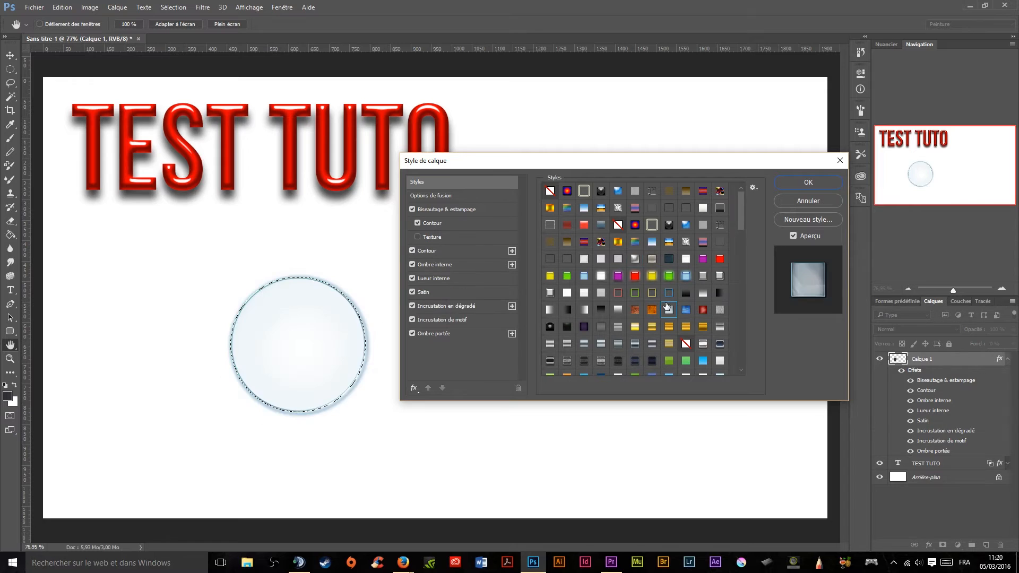
{"action": "left_click", "coordinate": [652, 310]}
{"action": "left_click", "coordinate": [651, 276]}
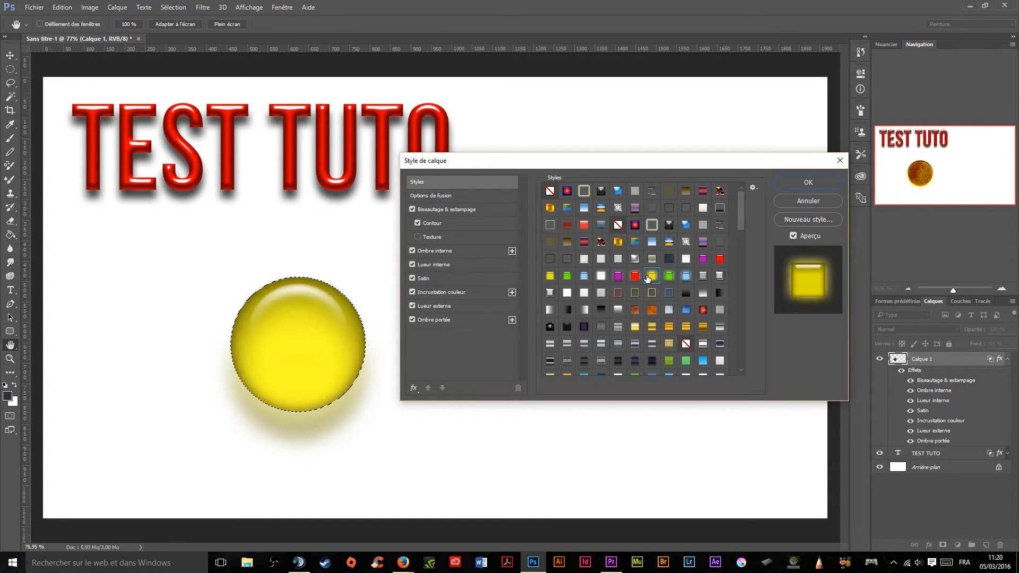
{"action": "left_click", "coordinate": [635, 276]}
{"action": "left_click", "coordinate": [805, 185]}
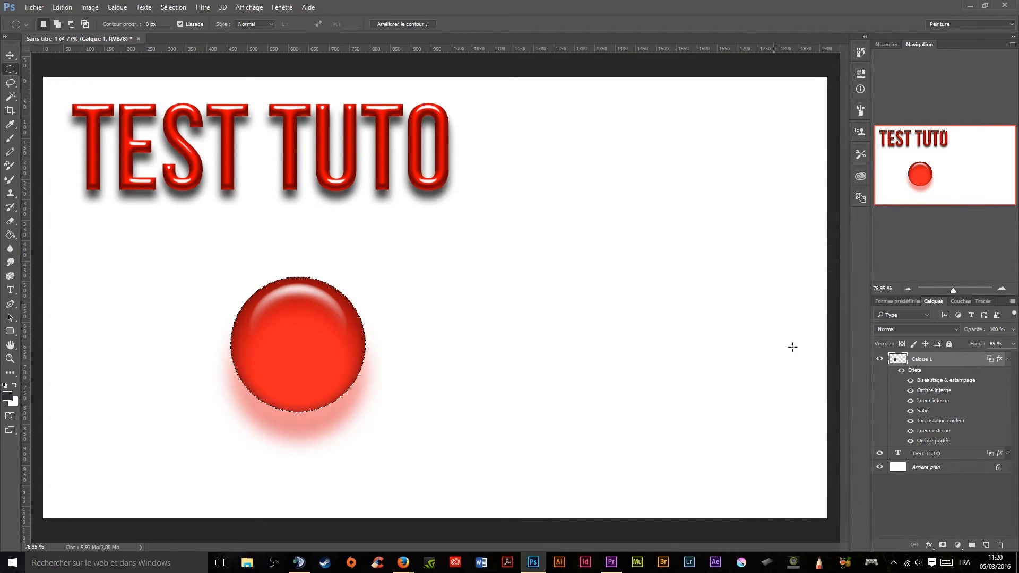
{"action": "left_click", "coordinate": [205, 110]}
Draw an arrow custom shape about 536 px wide and 228 px high beside the circle and rasterize its layer
{"action": "left_click", "coordinate": [10, 331]}
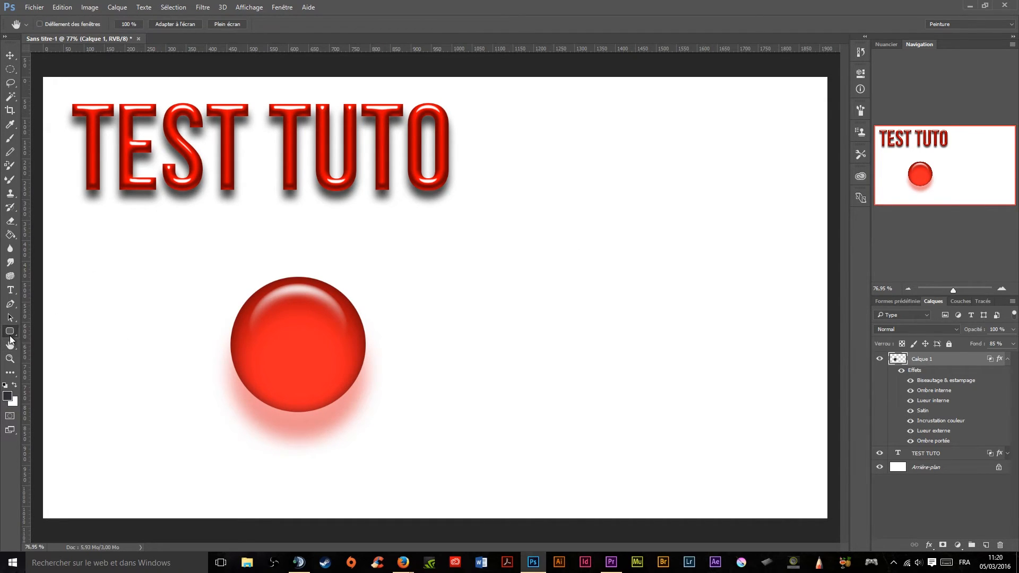
{"action": "right_click", "coordinate": [11, 333]}
{"action": "left_click", "coordinate": [50, 382]}
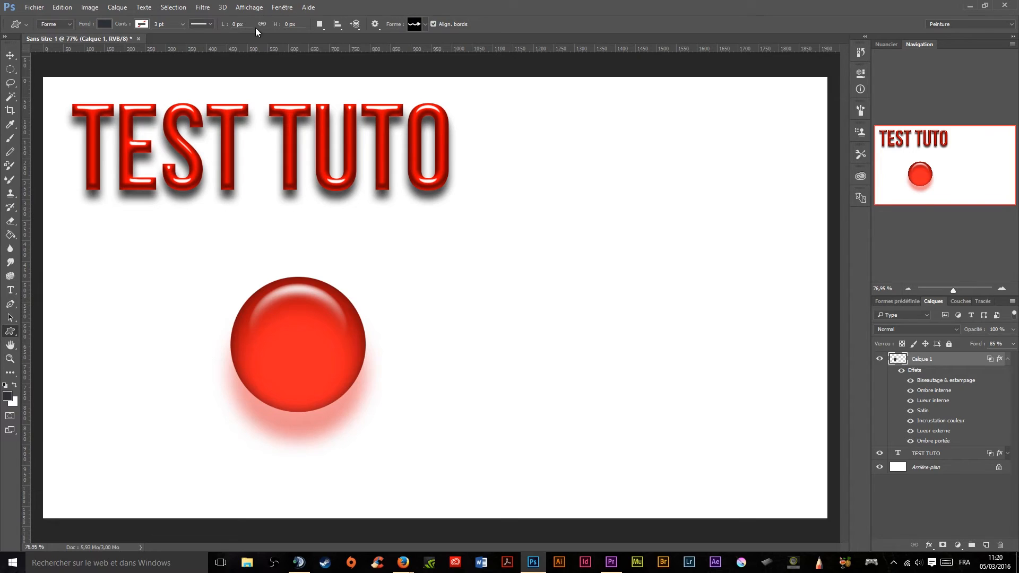
{"action": "left_click", "coordinate": [425, 25]}
{"action": "left_click", "coordinate": [413, 64]}
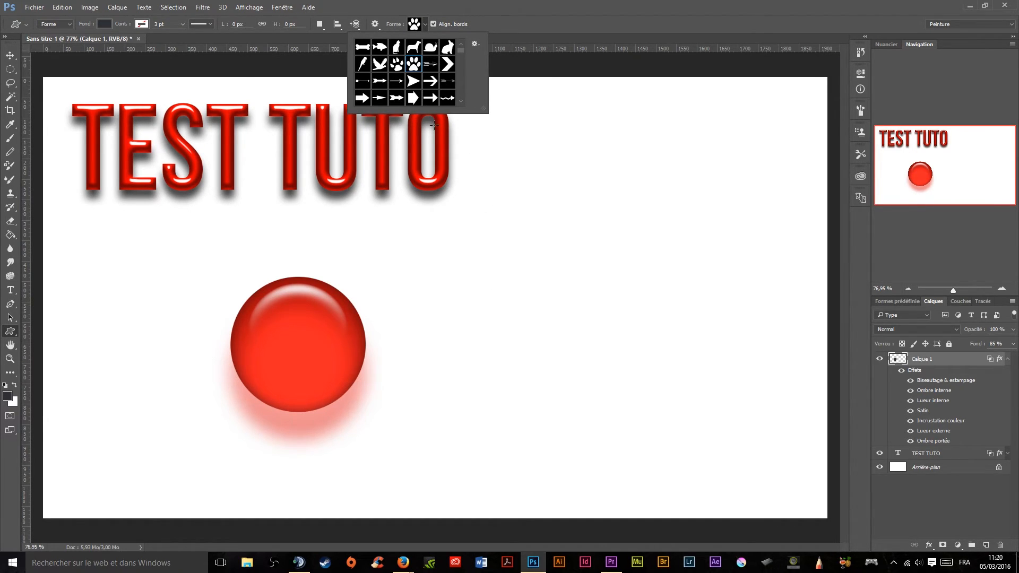
{"action": "left_click", "coordinate": [424, 83]}
{"action": "left_click_drag", "start_coordinate": [409, 272], "coordinate": [628, 364]}
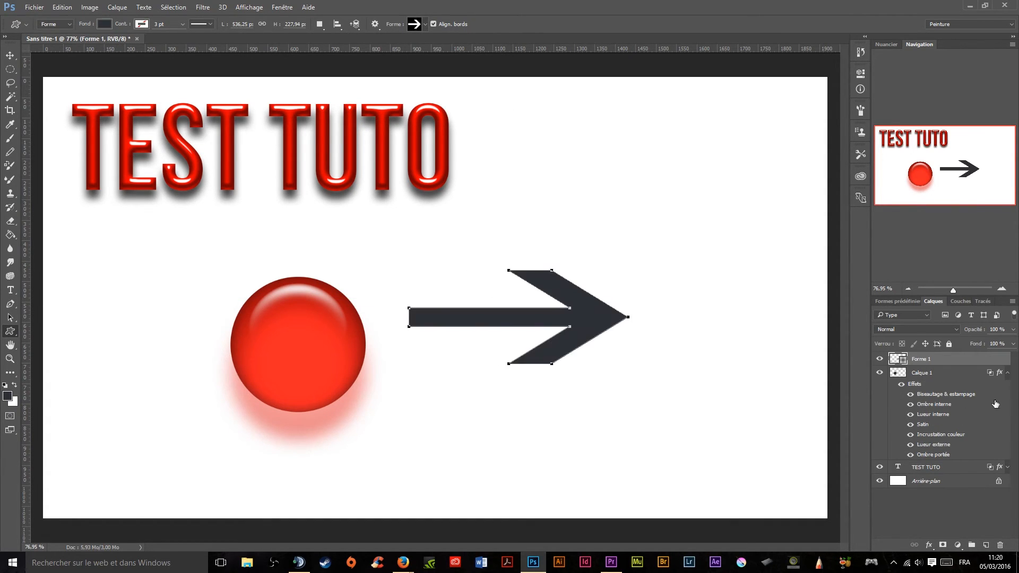
{"action": "right_click", "coordinate": [934, 366]}
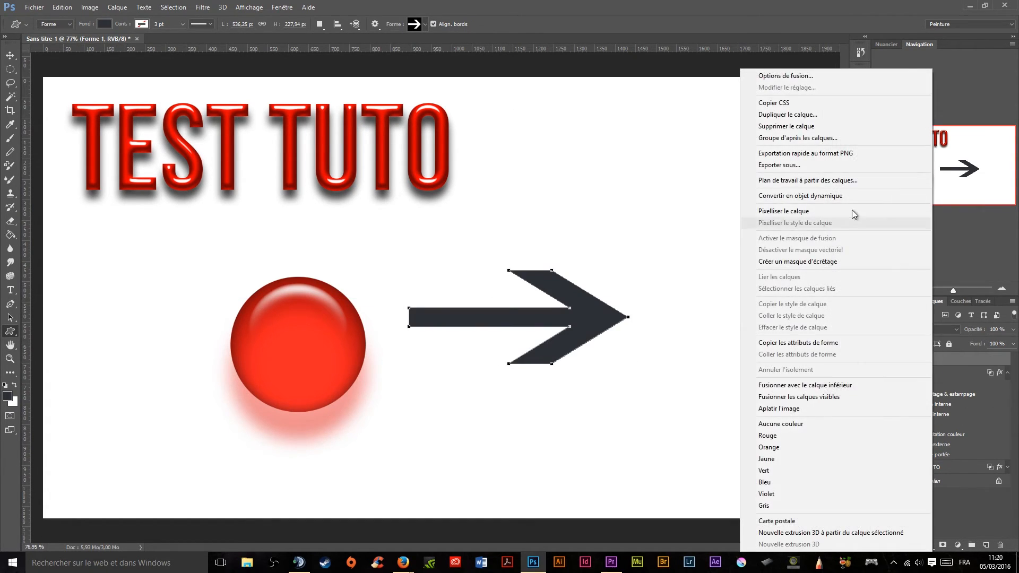
{"action": "left_click", "coordinate": [796, 209]}
Open the arrow layer's style presets and try the glossy red style on the arrow
{"action": "right_click", "coordinate": [948, 357]}
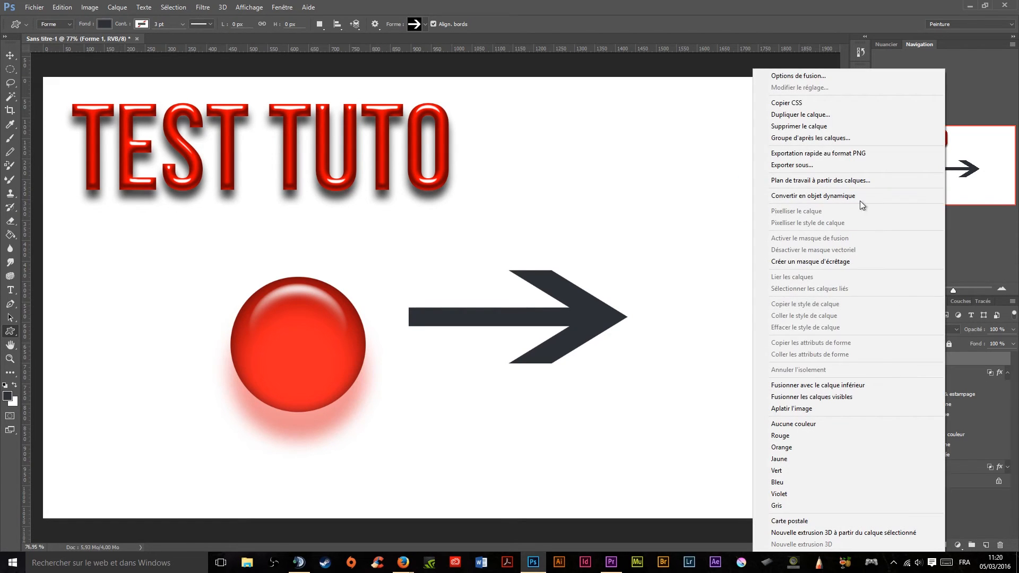
{"action": "left_click", "coordinate": [810, 78]}
{"action": "left_click", "coordinate": [447, 186]}
{"action": "left_click", "coordinate": [618, 242]}
{"action": "left_click_drag", "start_coordinate": [629, 160], "coordinate": [398, 346]}
{"action": "left_click", "coordinate": [488, 445]}
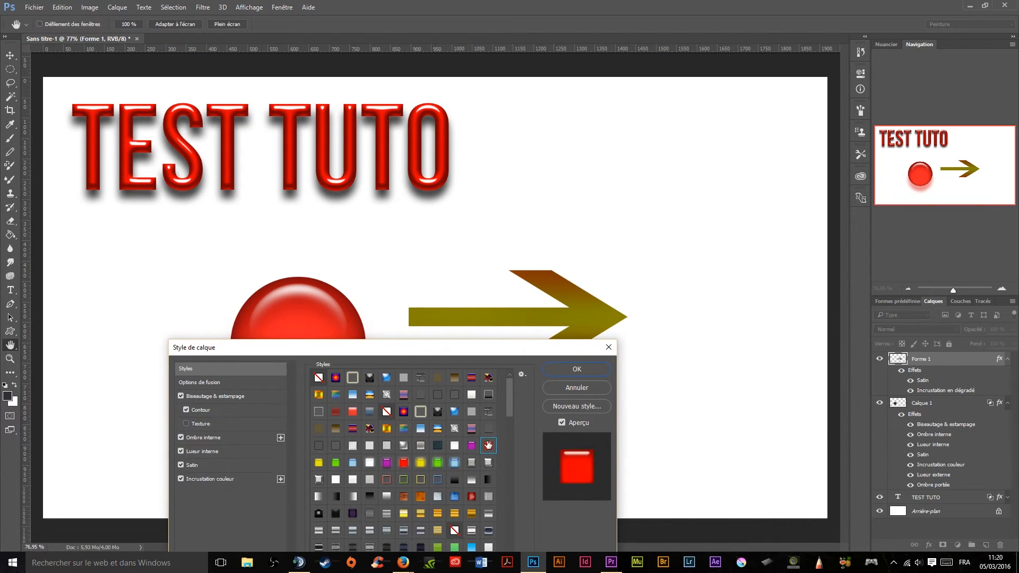
{"action": "left_click_drag", "start_coordinate": [498, 350], "coordinate": [486, 325]}
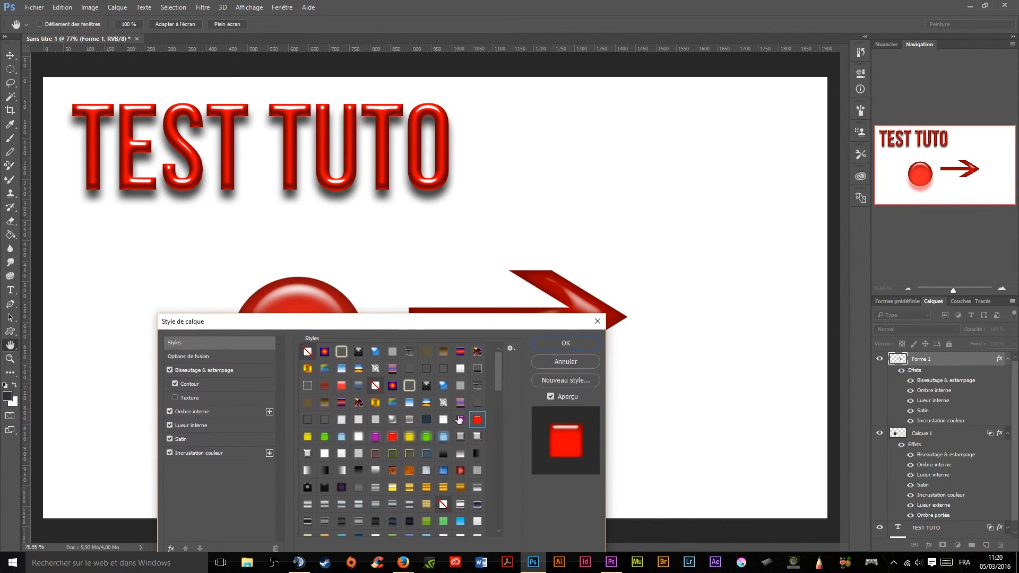
Try the green outline and gold metallic styles on the arrow
{"action": "left_click", "coordinate": [399, 454]}
{"action": "scroll", "coordinate": [441, 454], "scroll_direction": "down", "scroll_amount": 2}
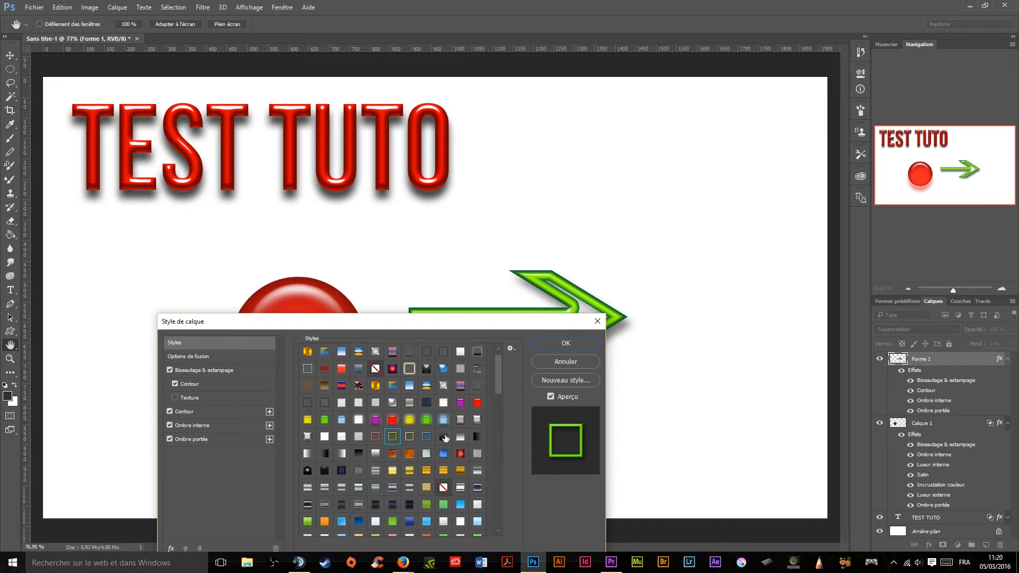
{"action": "left_click", "coordinate": [461, 420]}
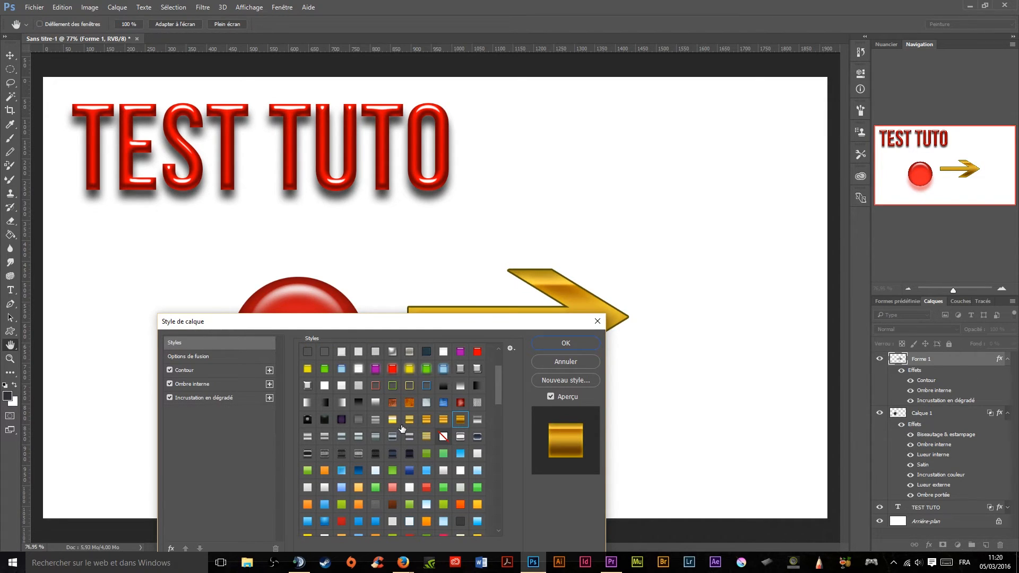
{"action": "left_click", "coordinate": [392, 419]}
Try more presets further down the list and apply the red gradient style with an outline to the arrow
{"action": "left_click_drag", "start_coordinate": [504, 325], "coordinate": [468, 370]}
{"action": "scroll", "coordinate": [417, 451], "scroll_direction": "down", "scroll_amount": 2}
{"action": "scroll", "coordinate": [418, 451], "scroll_direction": "down", "scroll_amount": 2}
{"action": "left_click", "coordinate": [390, 473]}
{"action": "left_click", "coordinate": [373, 456]}
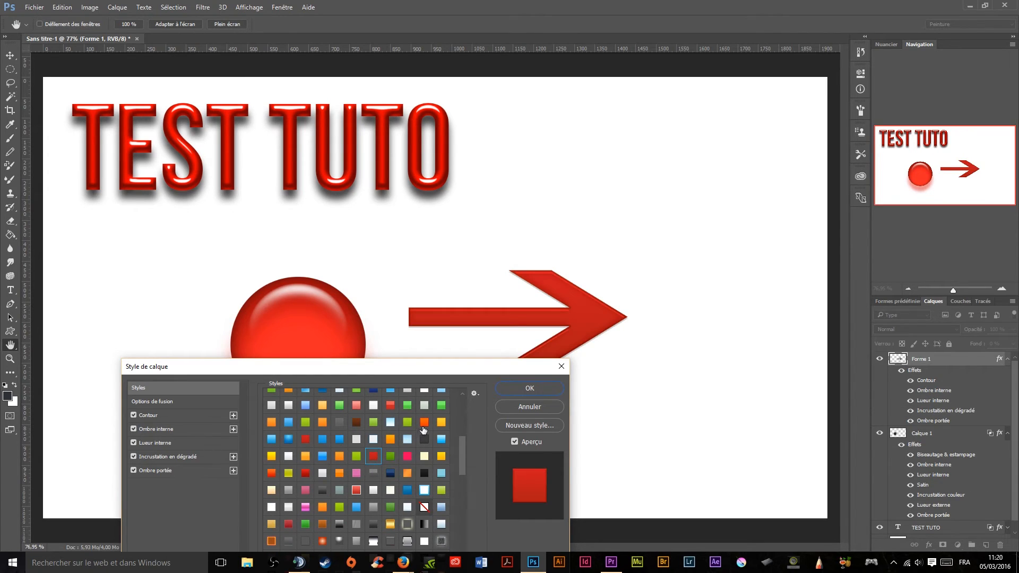
{"action": "scroll", "coordinate": [421, 431], "scroll_direction": "down", "scroll_amount": 2}
{"action": "left_click", "coordinate": [308, 416]}
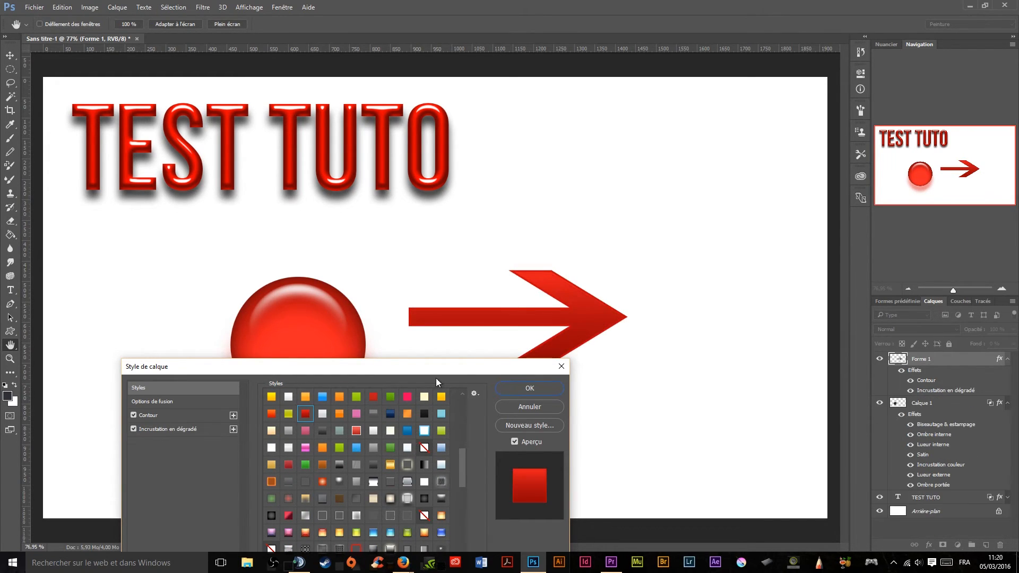
{"action": "left_click", "coordinate": [525, 388]}
{"action": "scroll", "coordinate": [711, 310], "scroll_direction": "down", "scroll_amount": 7}
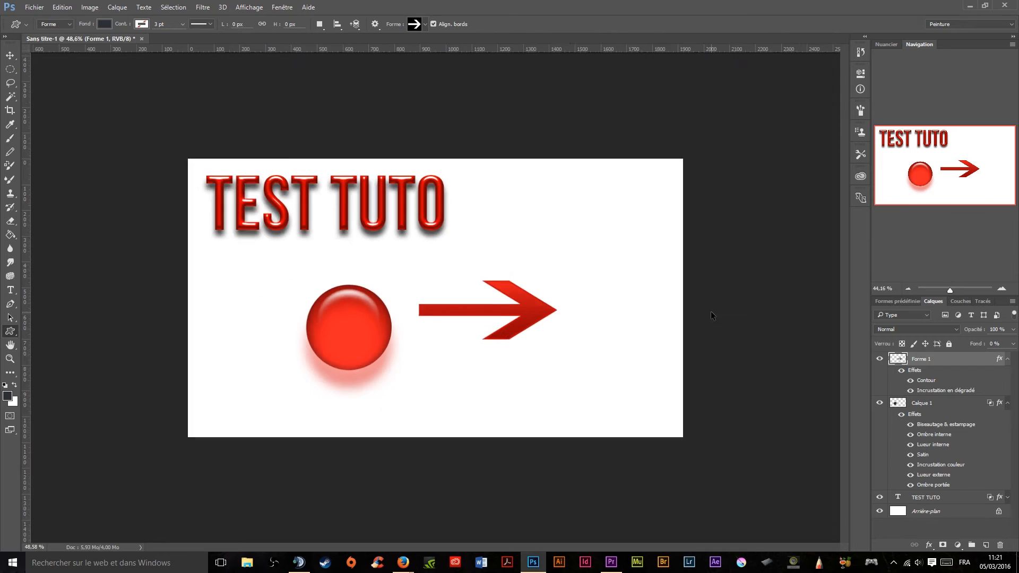
{"action": "scroll", "coordinate": [712, 311], "scroll_direction": "up", "scroll_amount": 6}
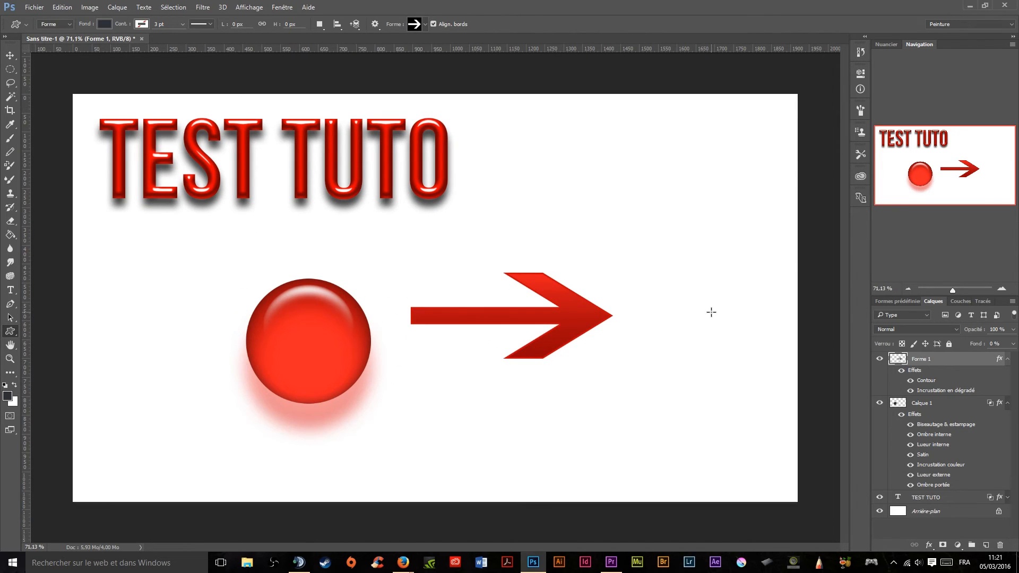